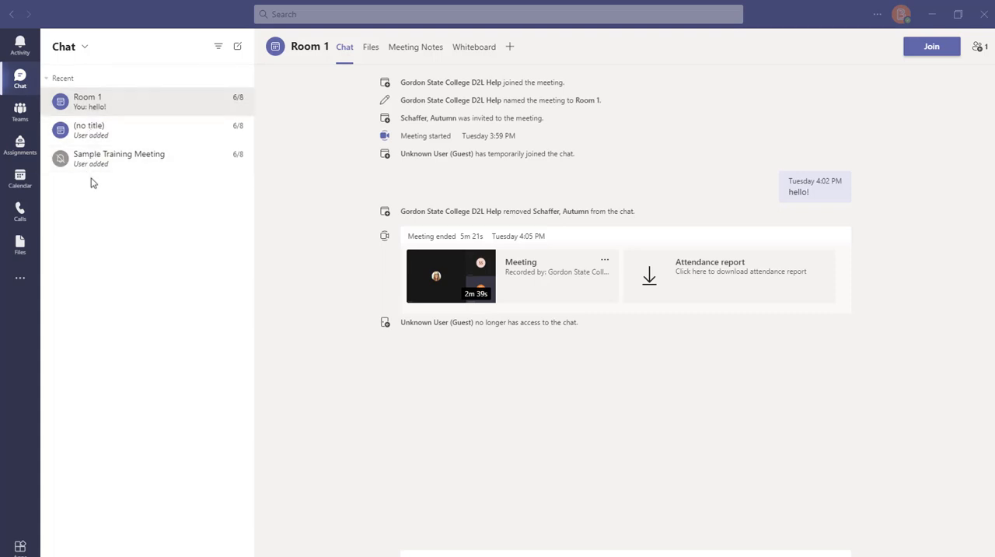
Start a group chat with two colleagues and send "Hello this is a sample group chat. Just say hello when you get it"
click(237, 53)
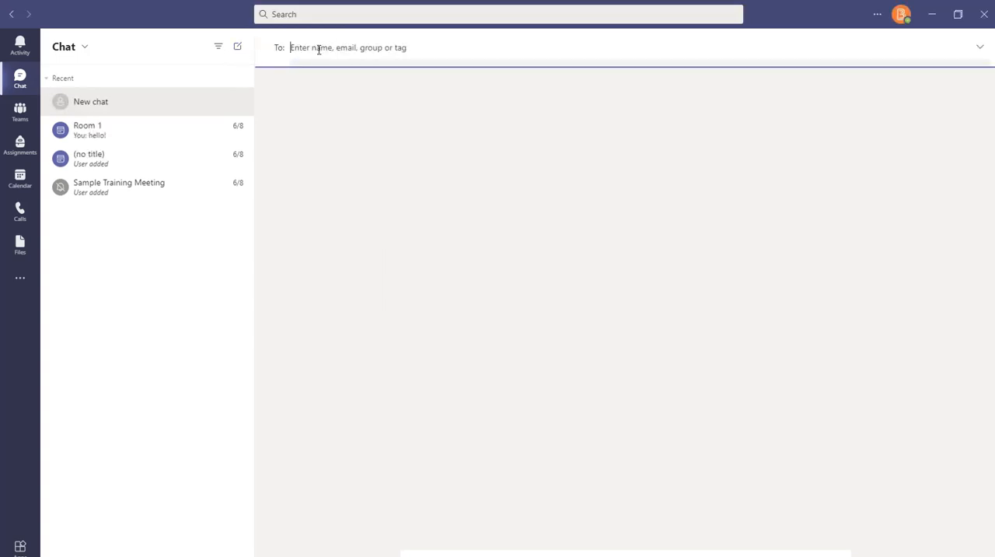
text(ha)
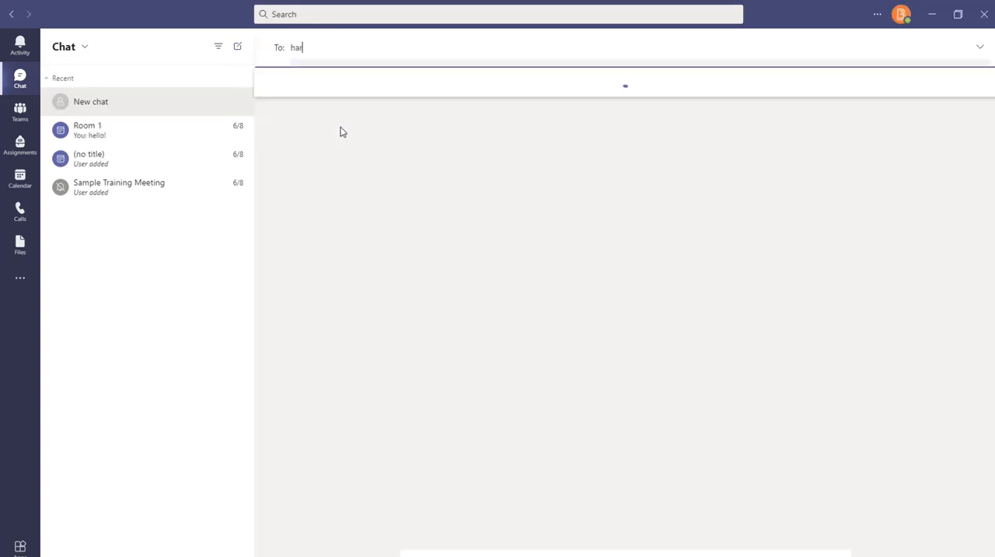
key(Return)
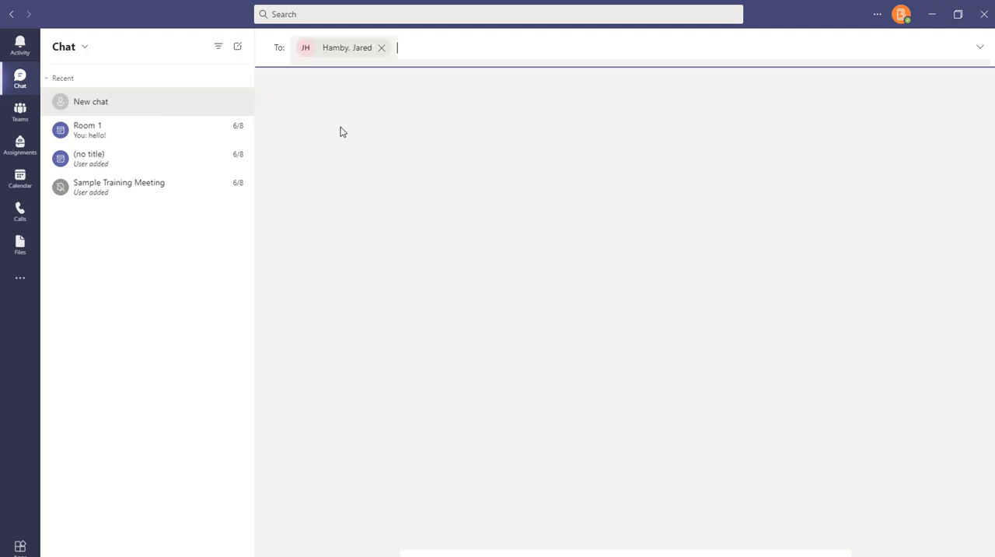
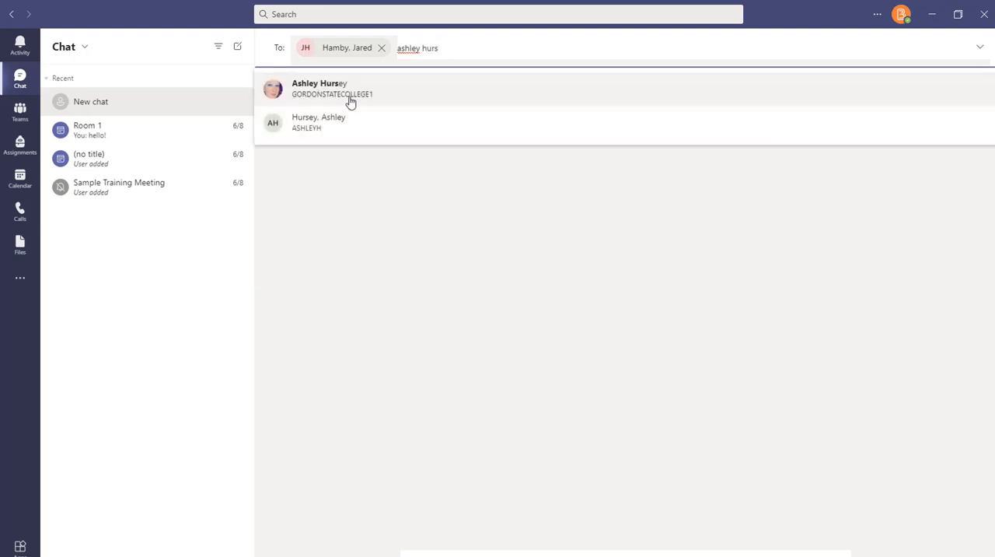
click(335, 135)
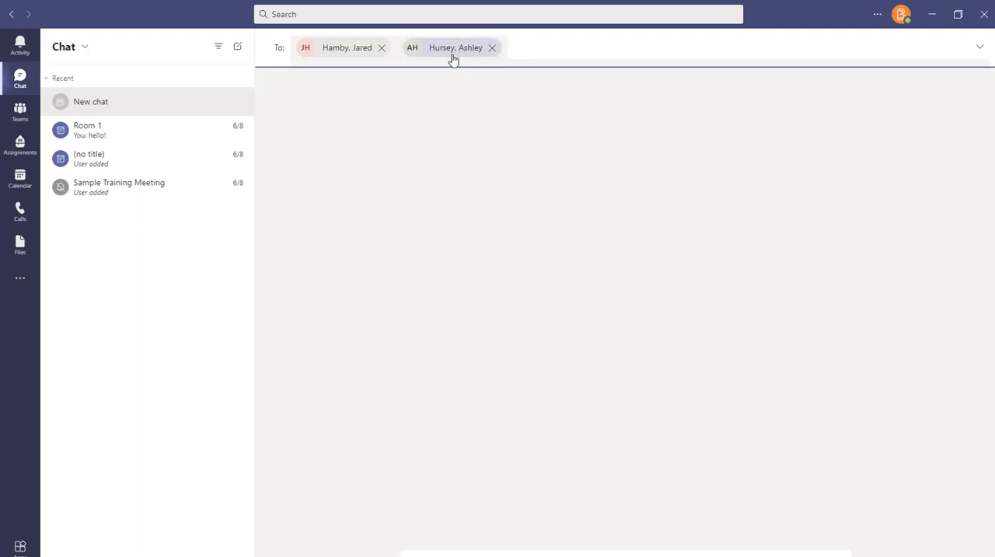
click(543, 193)
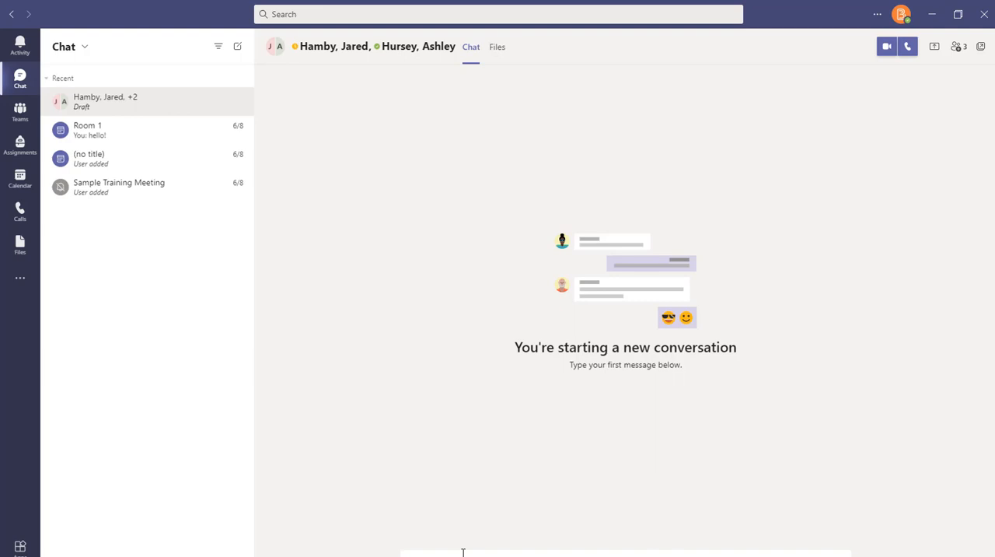
key(Return)
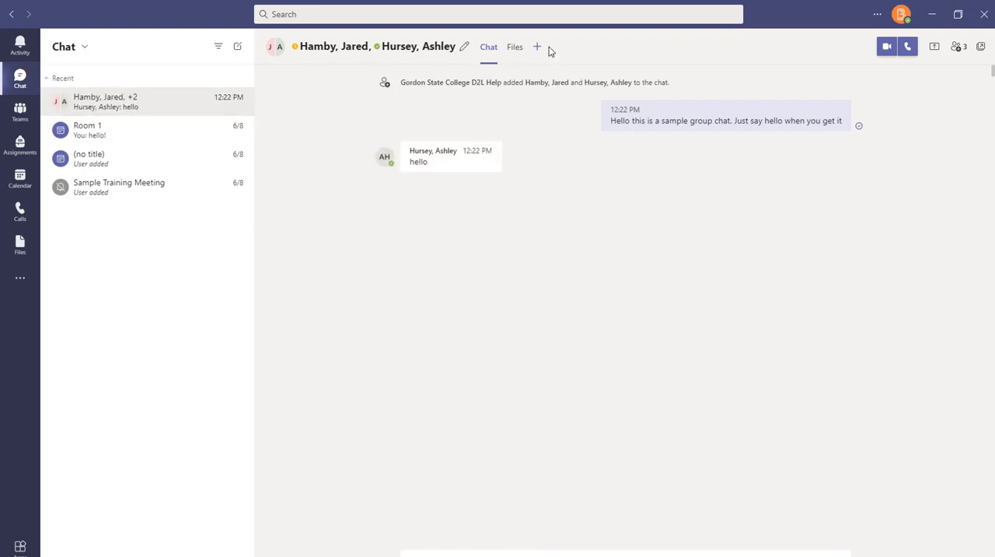
Name the new group chat "Project 1 Group" and save the name
click(466, 50)
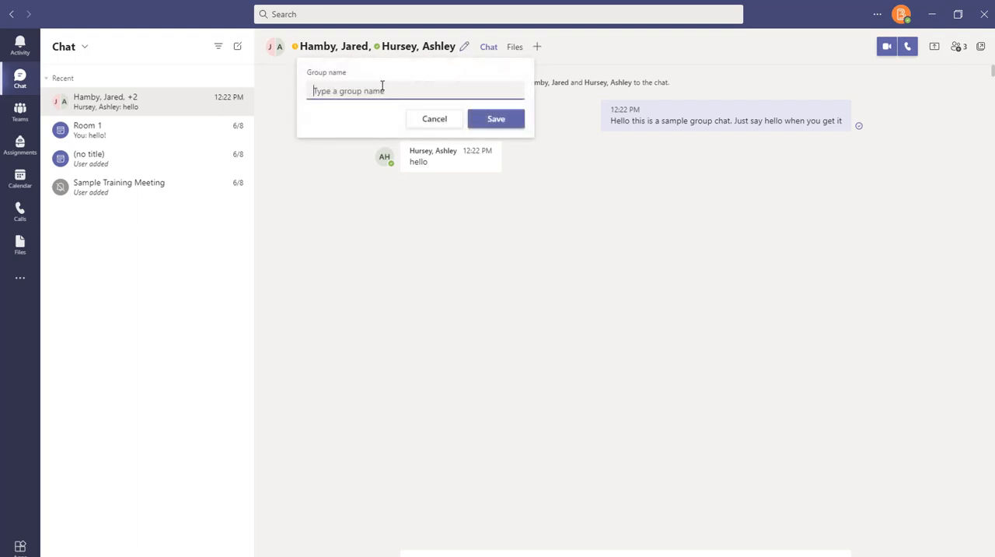
text(Project 1 D)
key(BackSpace)
text(Gropu)
key(BackSpace)
key(BackSpace)
text(oup)
click(496, 119)
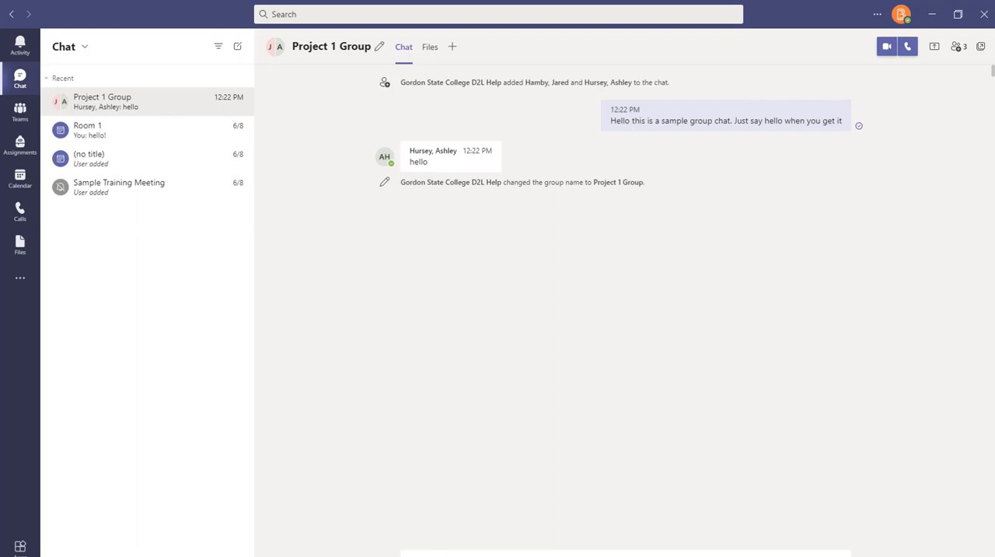
Check the file attachment options and send the Happy Birthday confetti GIF to Project 1 Group
click(446, 556)
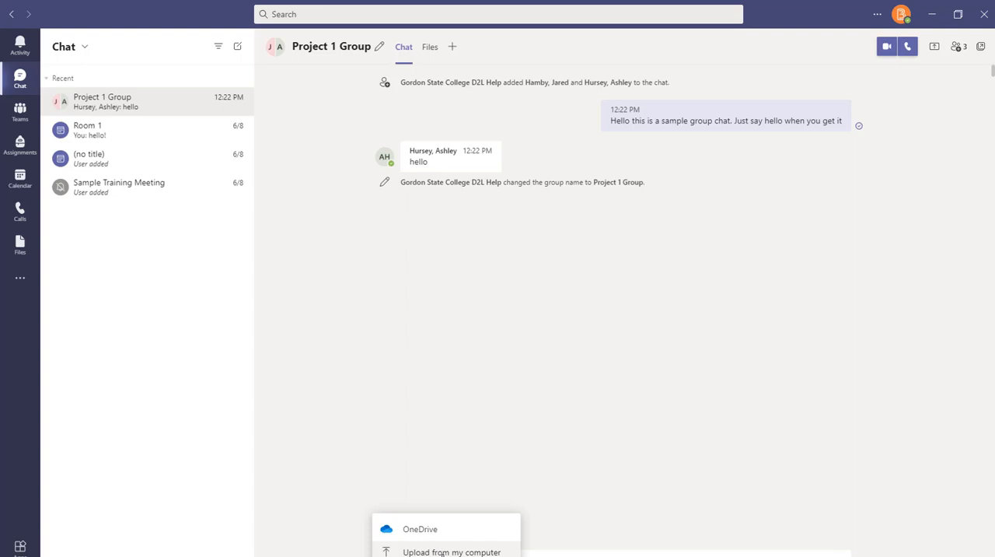
click(523, 484)
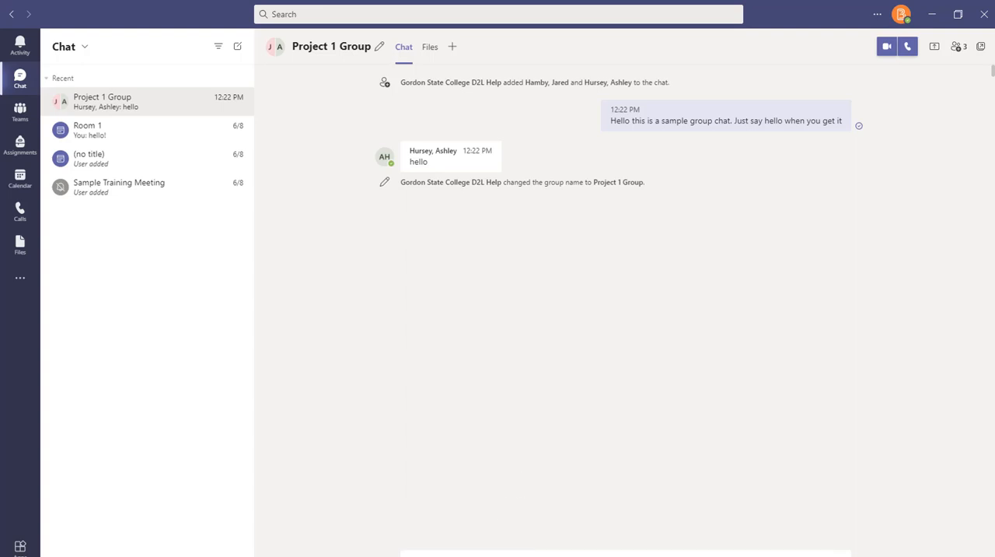
click(491, 555)
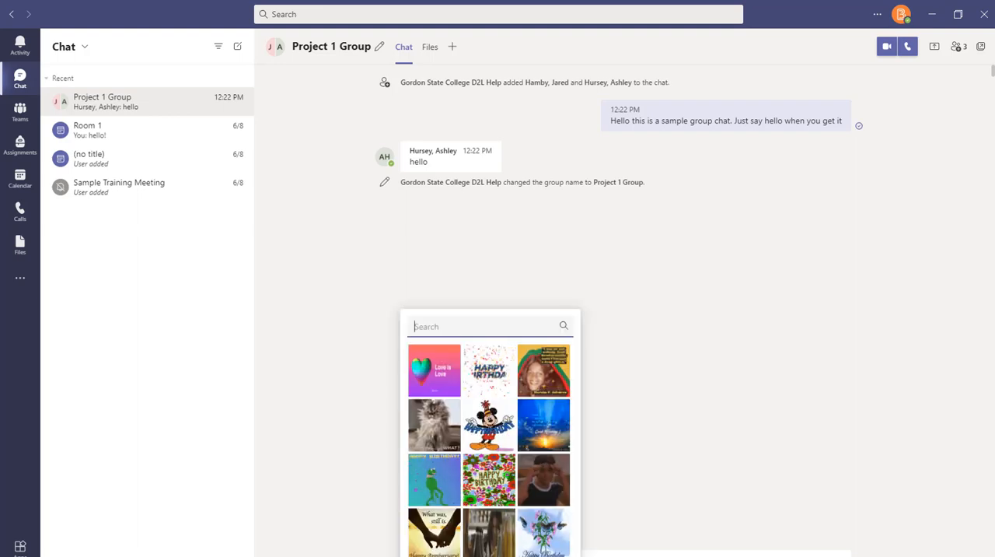
click(489, 370)
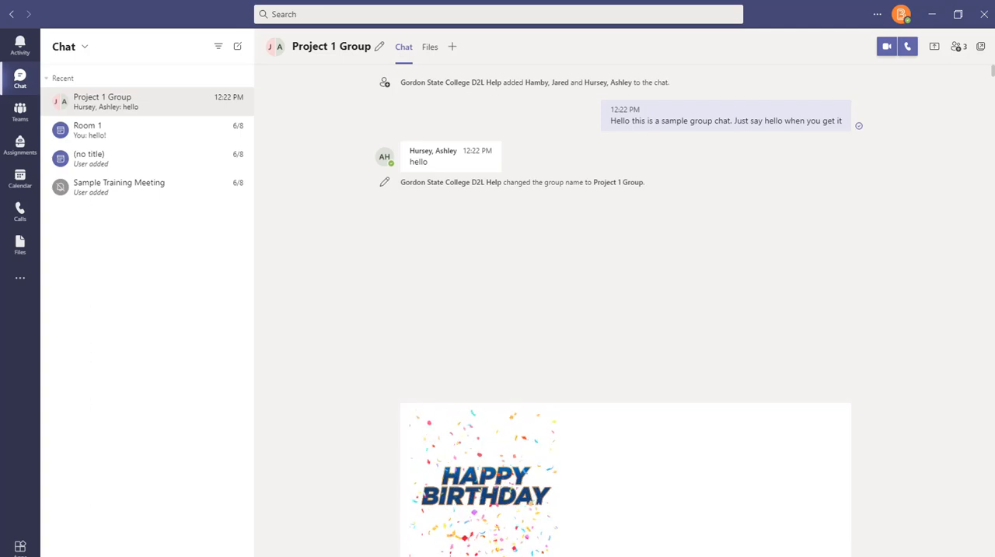
key(Return)
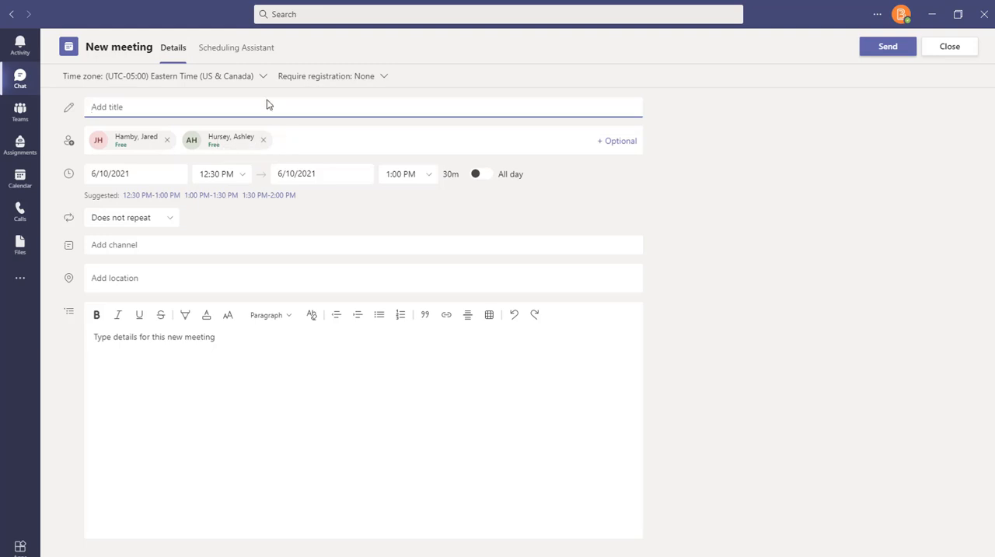
Start and leave a group video call, sending the feedback "I didn't need to make a call. I was just trying it out."
click(16, 82)
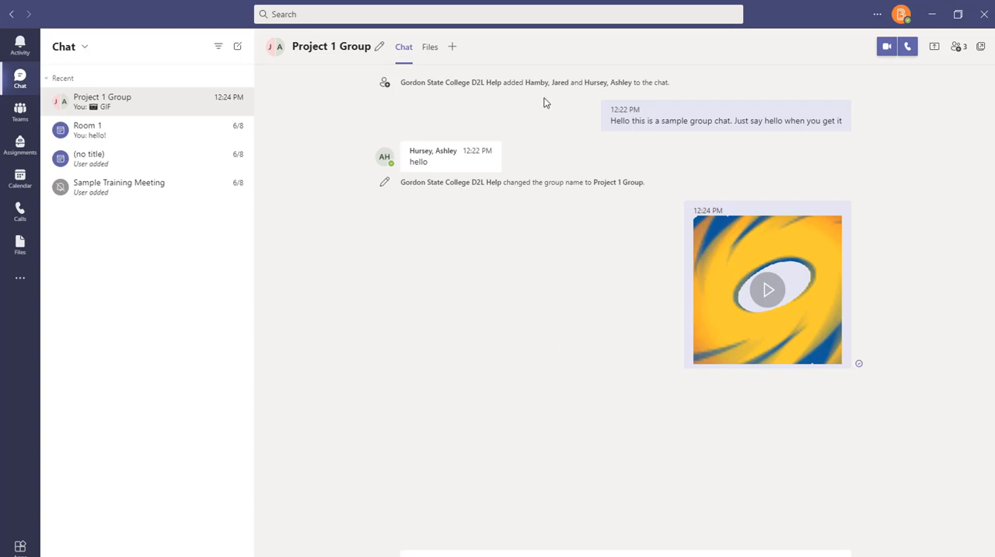
click(887, 48)
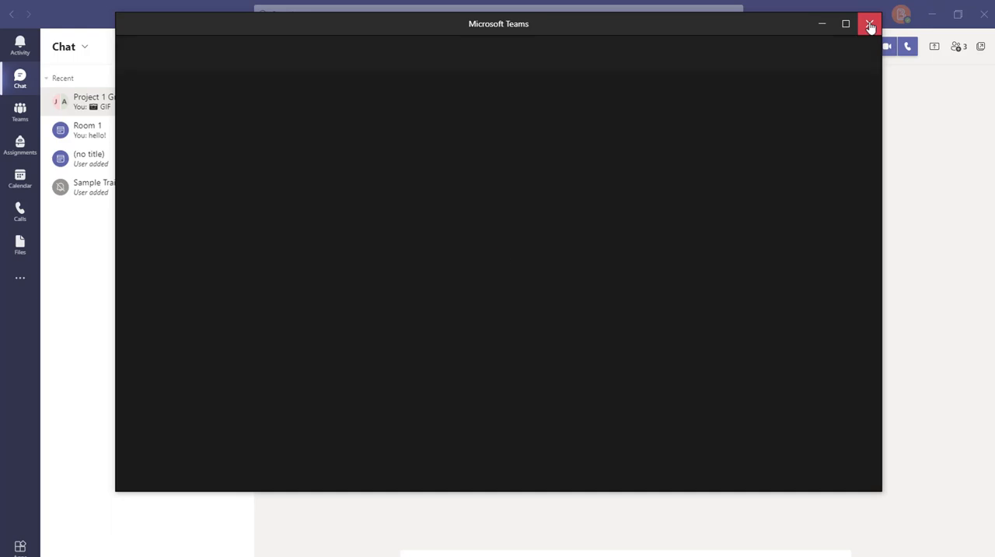
click(870, 24)
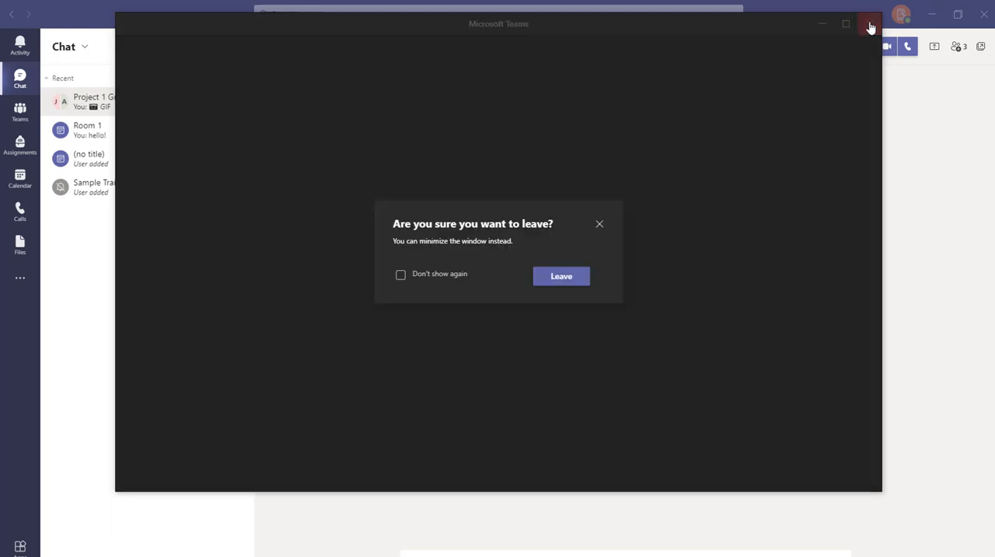
click(564, 280)
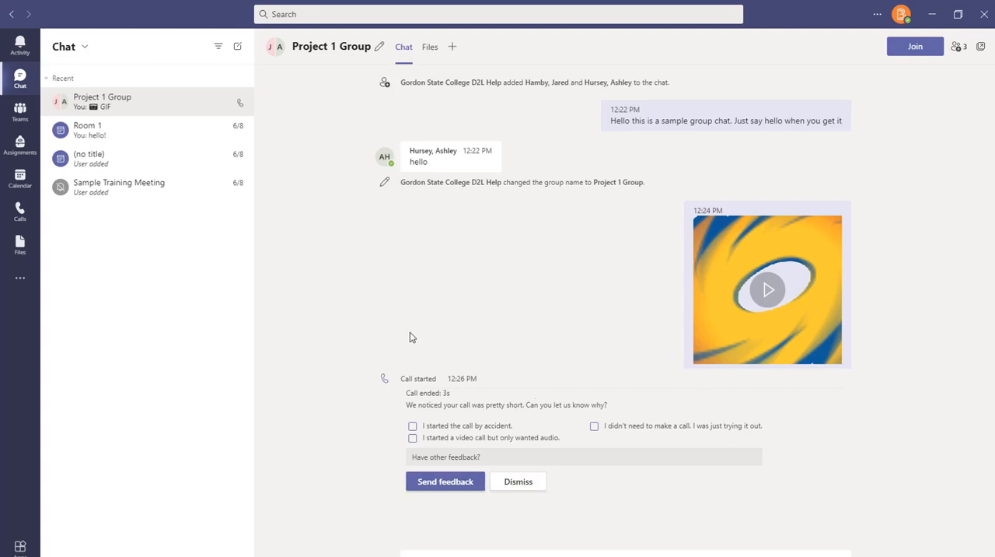
click(595, 427)
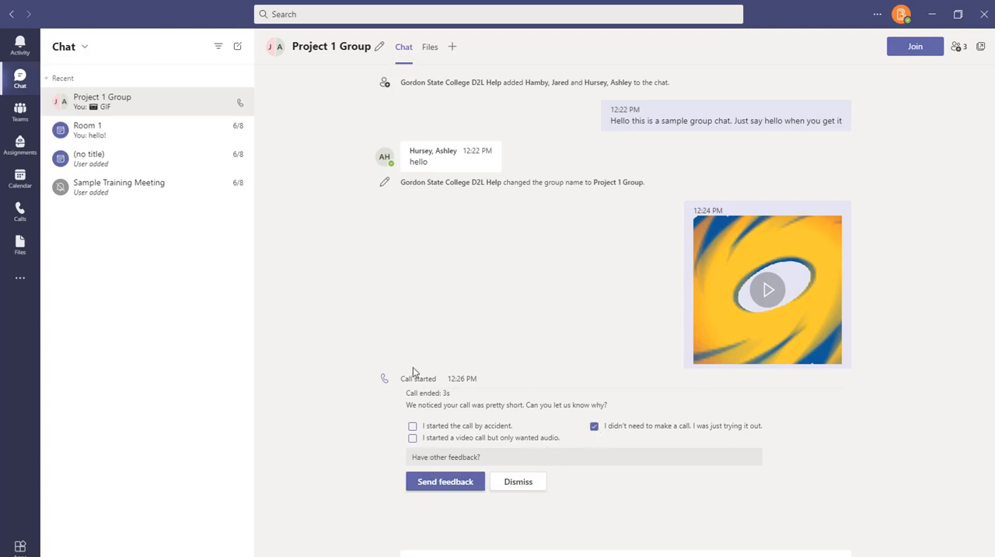
click(446, 483)
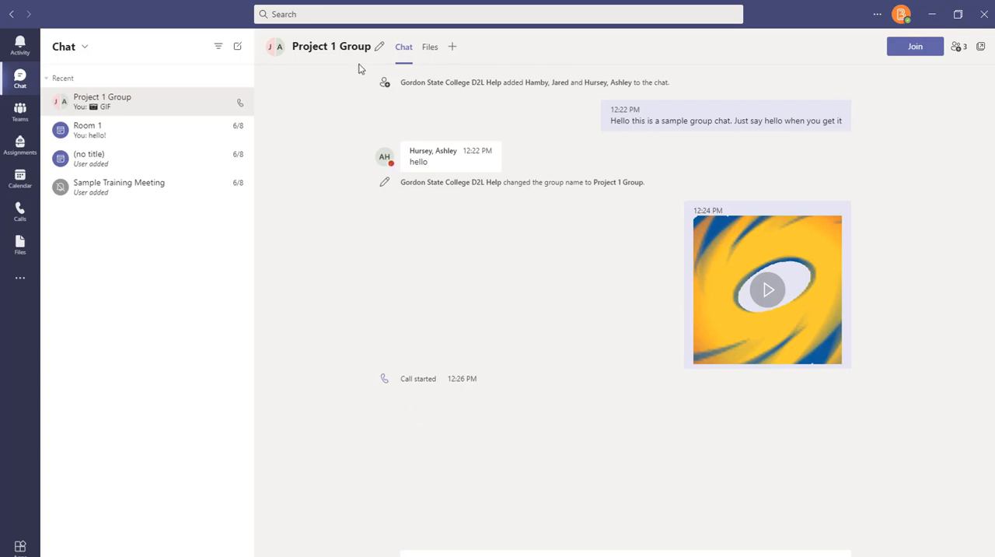
Review the Project 1 Group participants and the chat history options offered when adding people
click(958, 48)
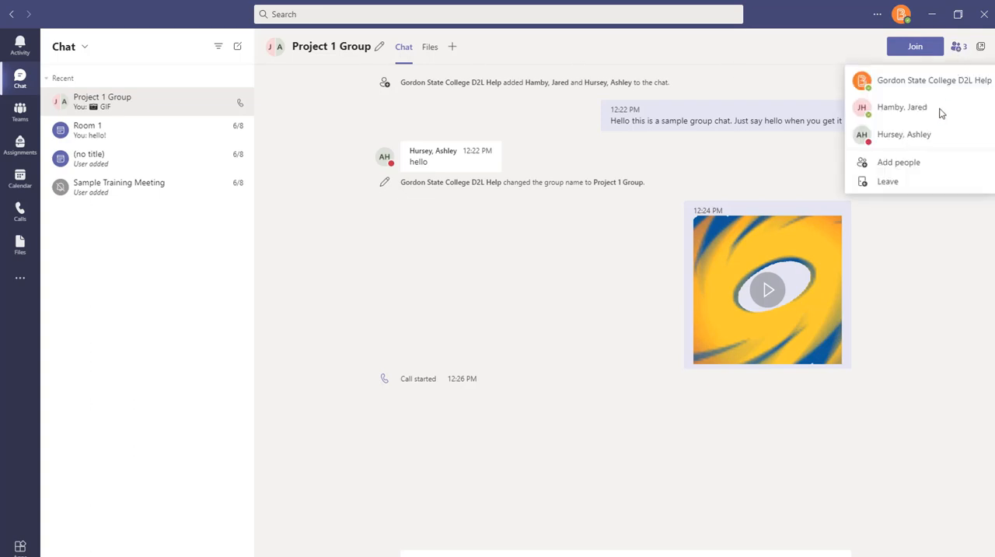
click(915, 171)
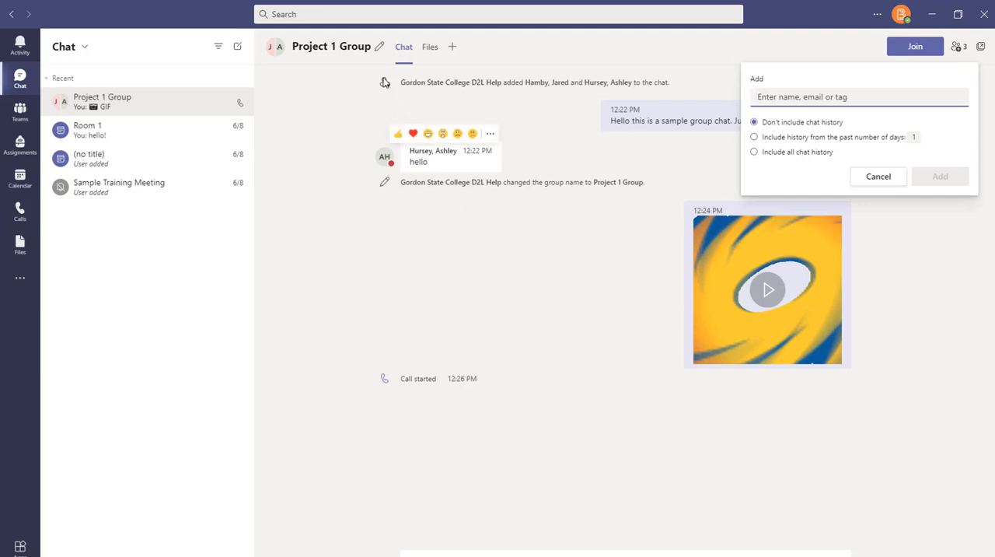
click(869, 179)
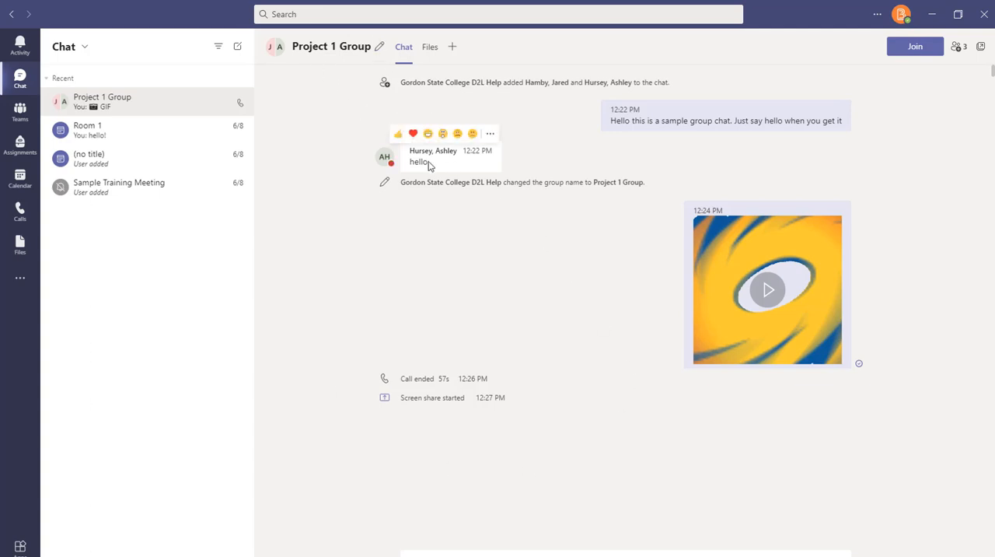
Go to the D2L Training Group team and expand it to show its General channel
click(21, 113)
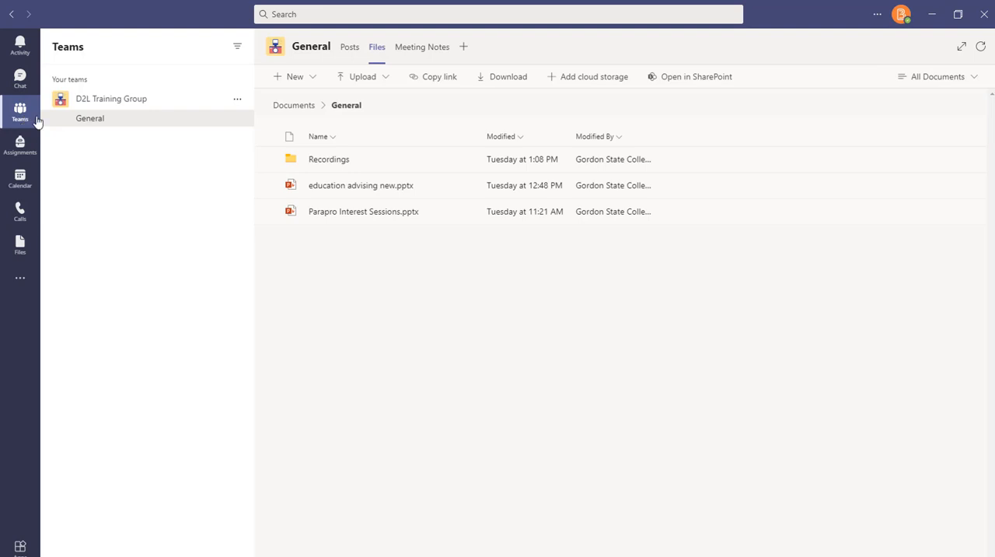
click(94, 107)
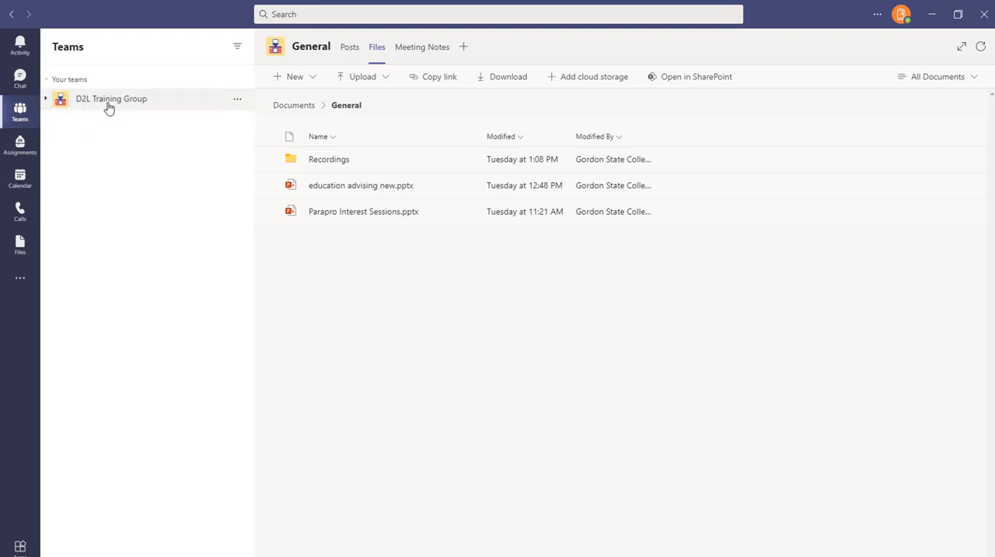
click(148, 109)
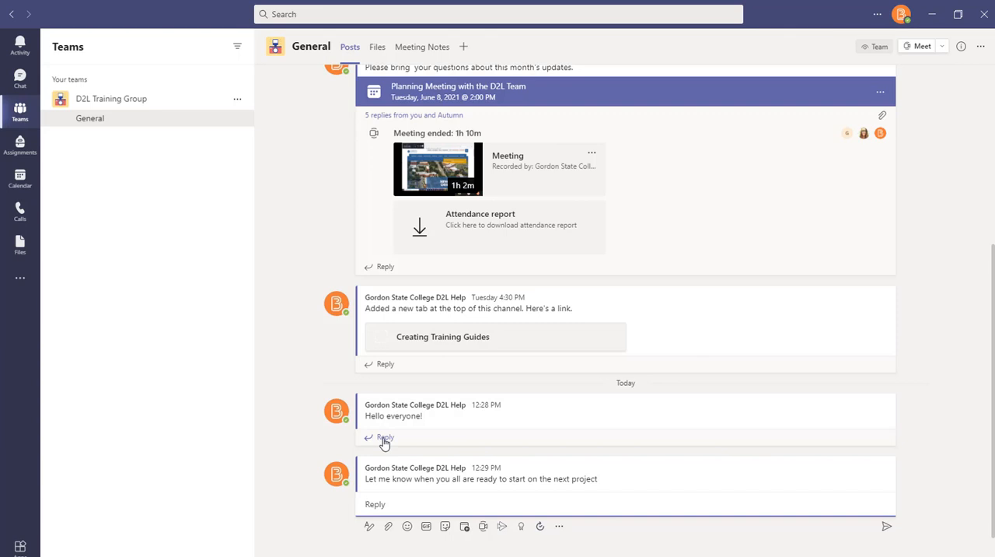
Look back at the Project 1 Group chat and check the General channel's meeting options
click(24, 87)
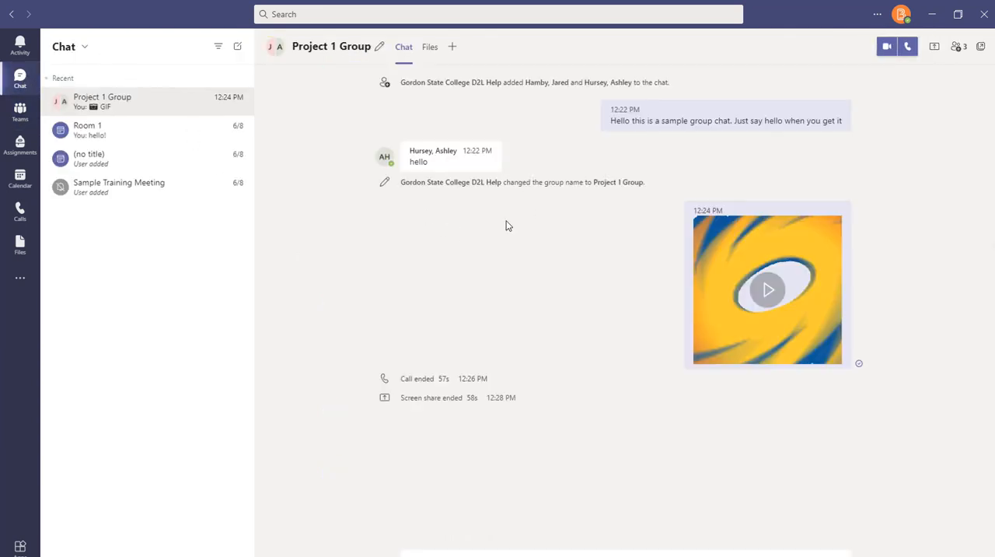
click(21, 114)
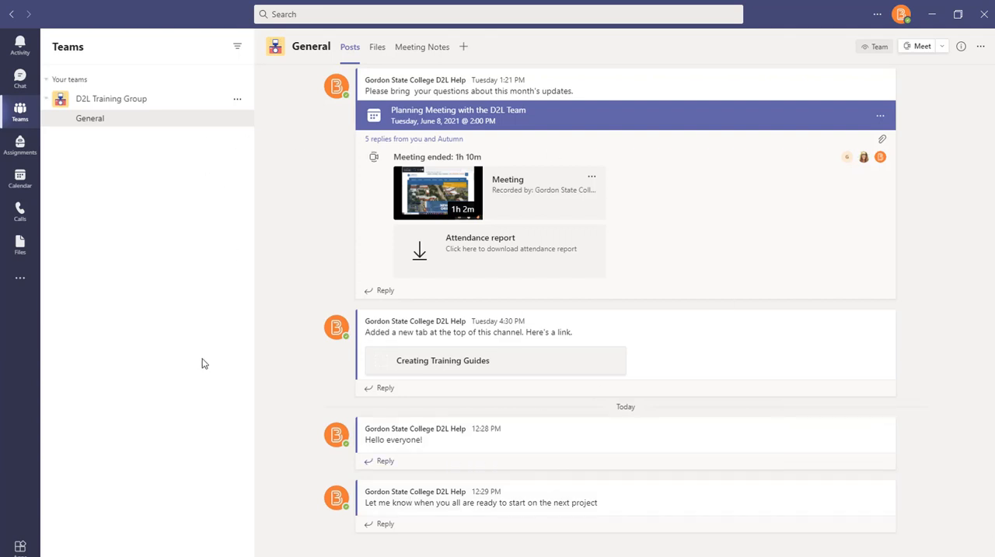
click(941, 47)
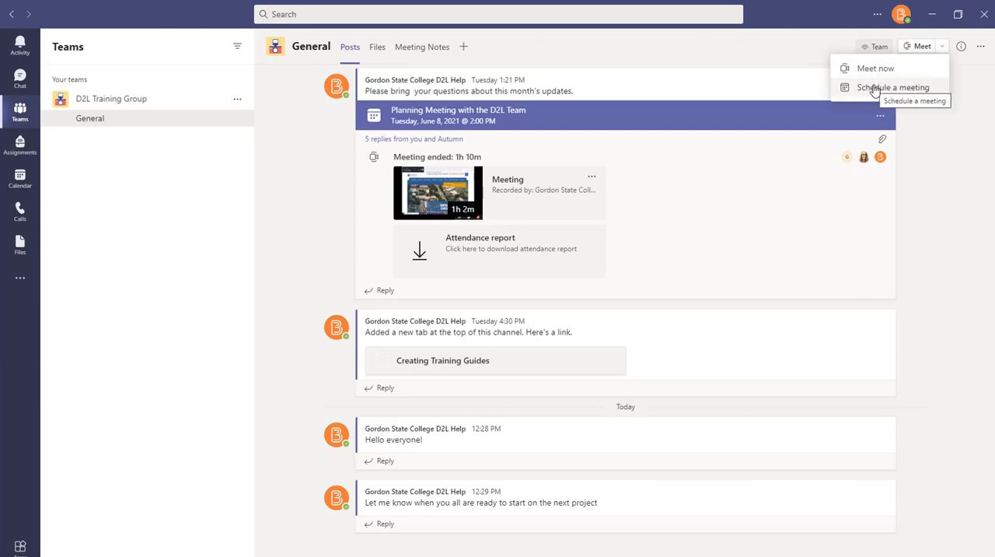
click(947, 143)
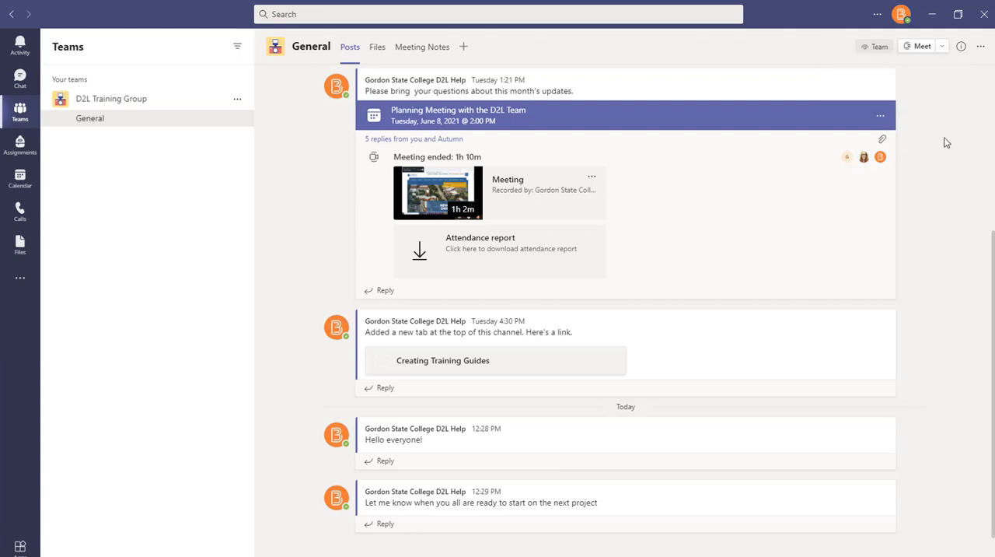
Create a folder named Project 1 Resources in the General channel's files
click(379, 50)
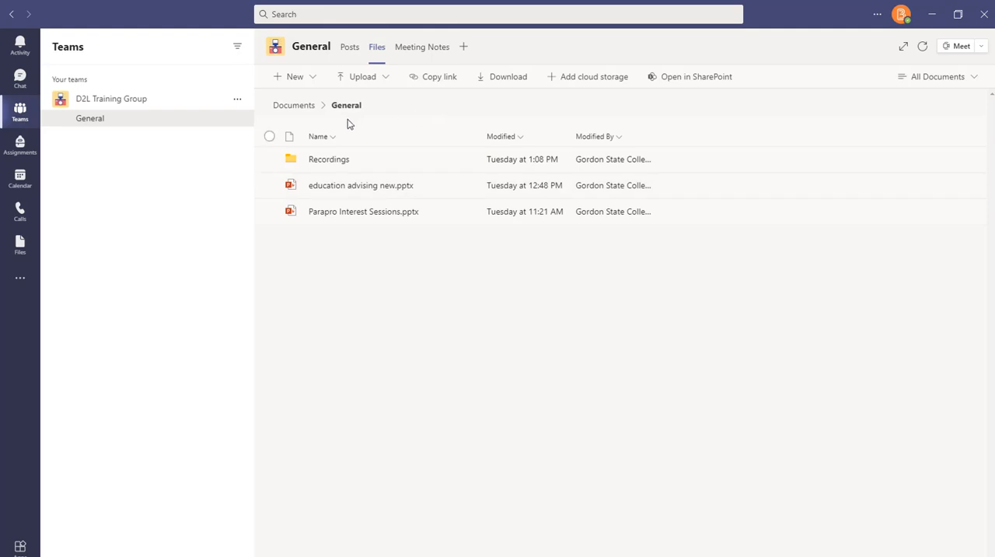
click(22, 117)
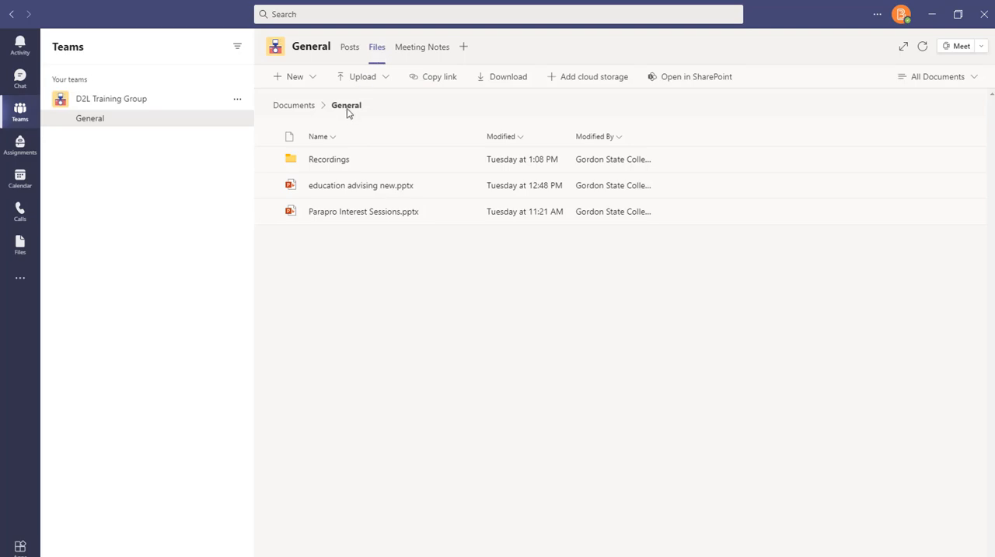
click(312, 83)
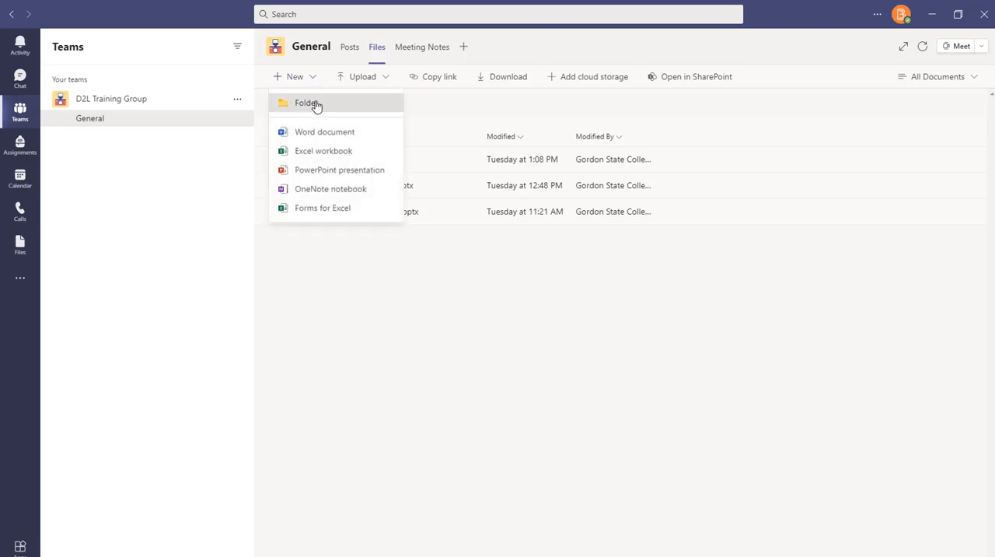
click(315, 104)
text(Pro)
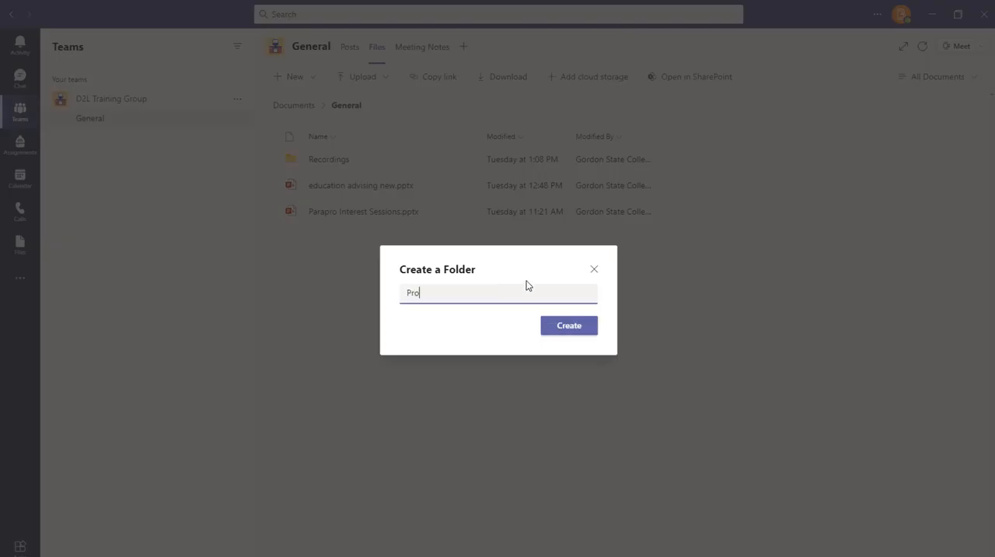
text(ject 1 Resources)
key(Return)
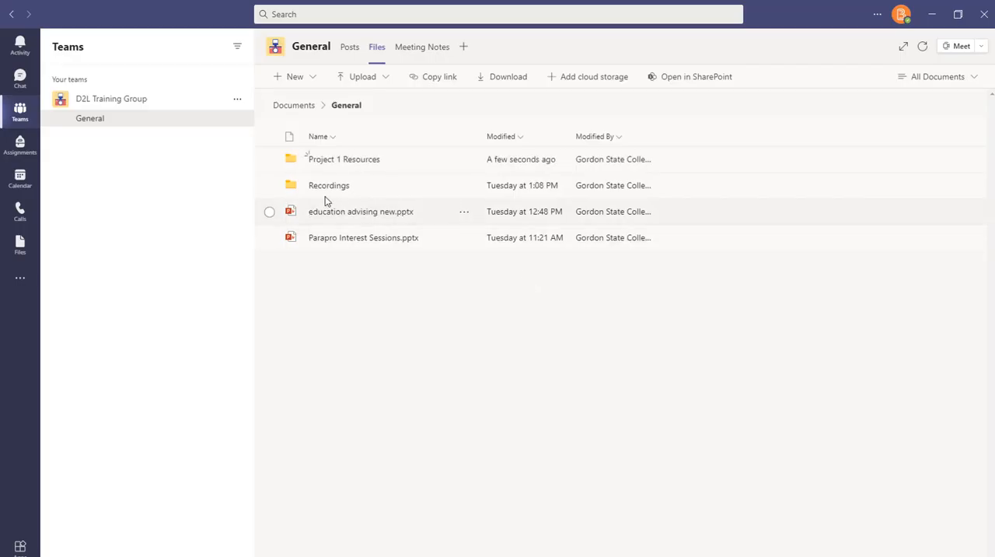
Upload 2021 GSC Cybersecurity Instructions.pdf and EDU NSO 2021.pptx into the Project 1 Resources folder
click(342, 159)
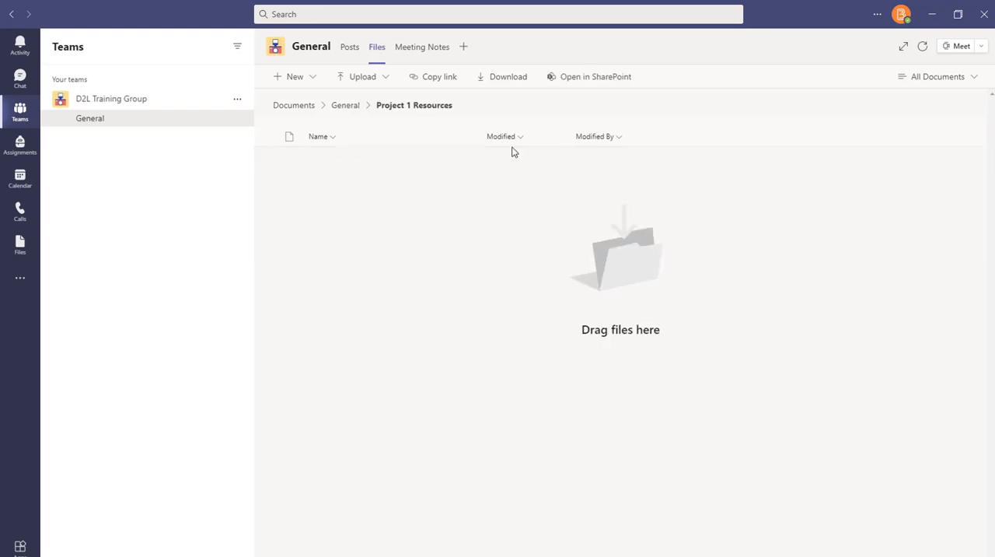
click(362, 78)
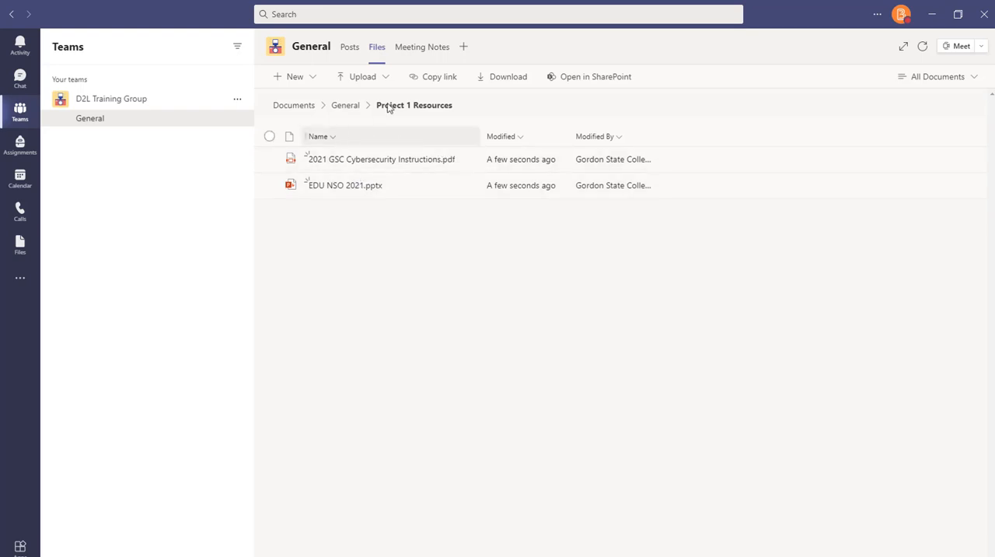
click(437, 80)
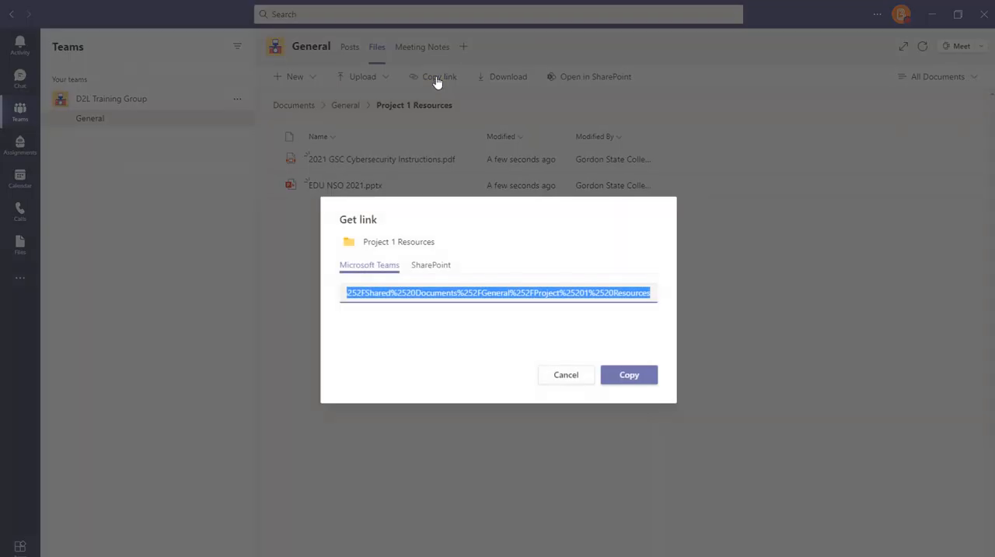
click(432, 266)
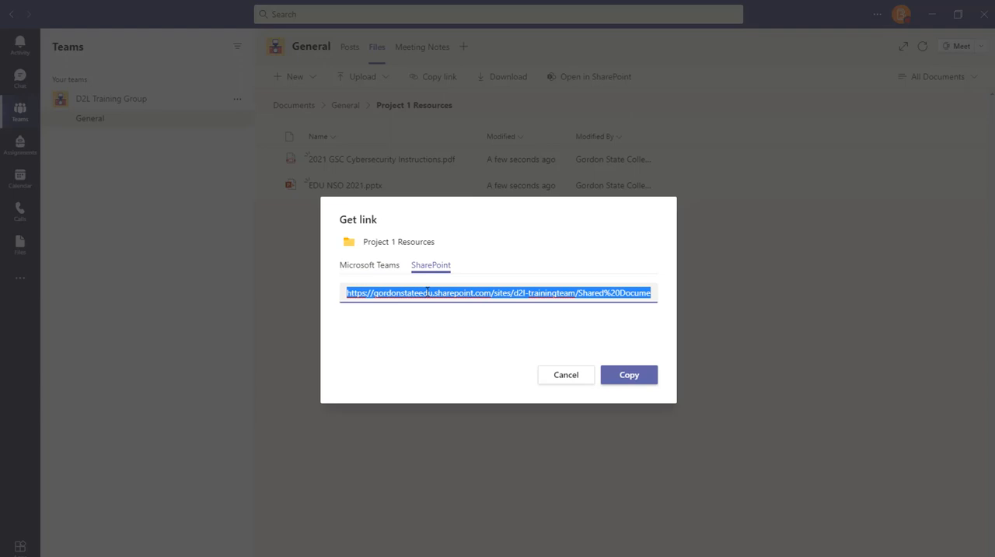
right_click(428, 292)
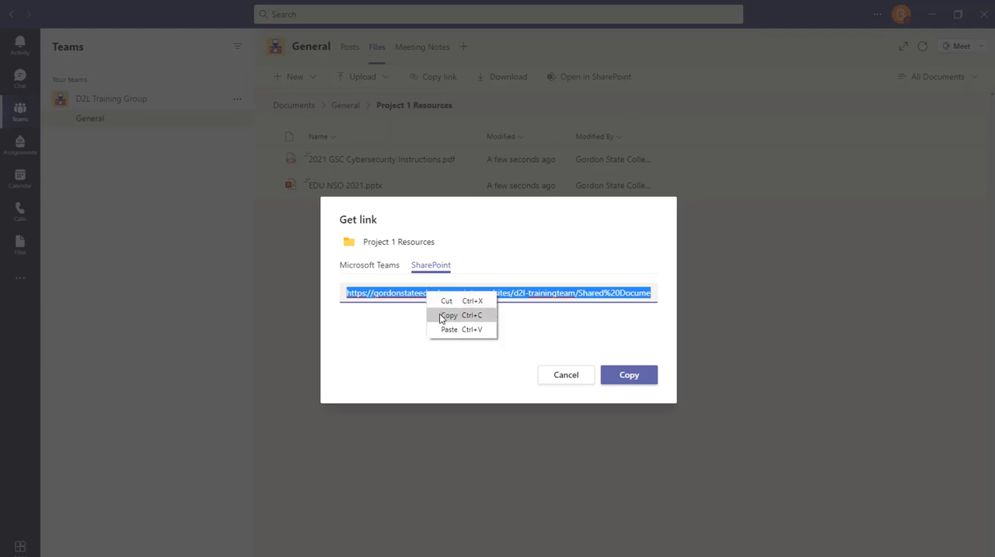
click(573, 375)
click(573, 375)
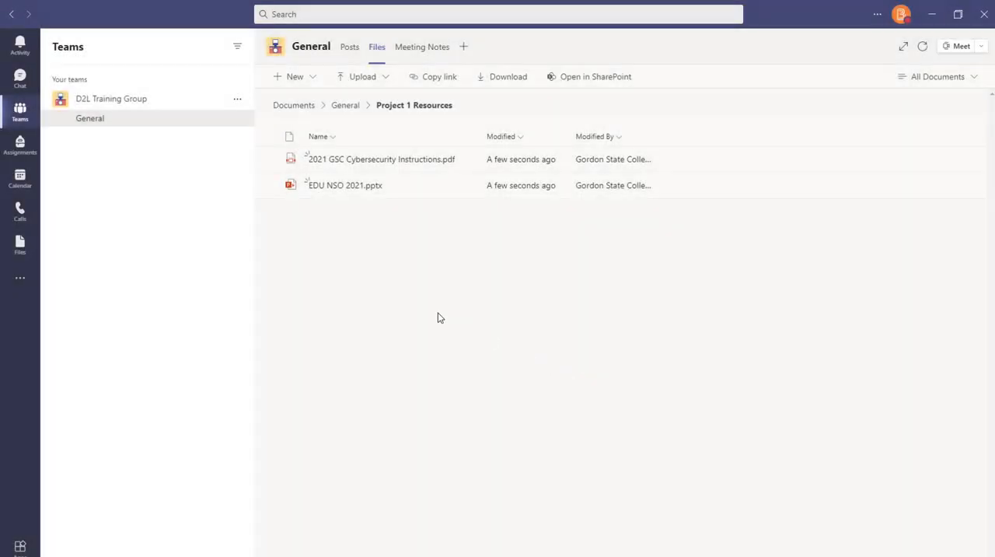
Copy the SharePoint link of the Project 1 Resources folder
click(447, 81)
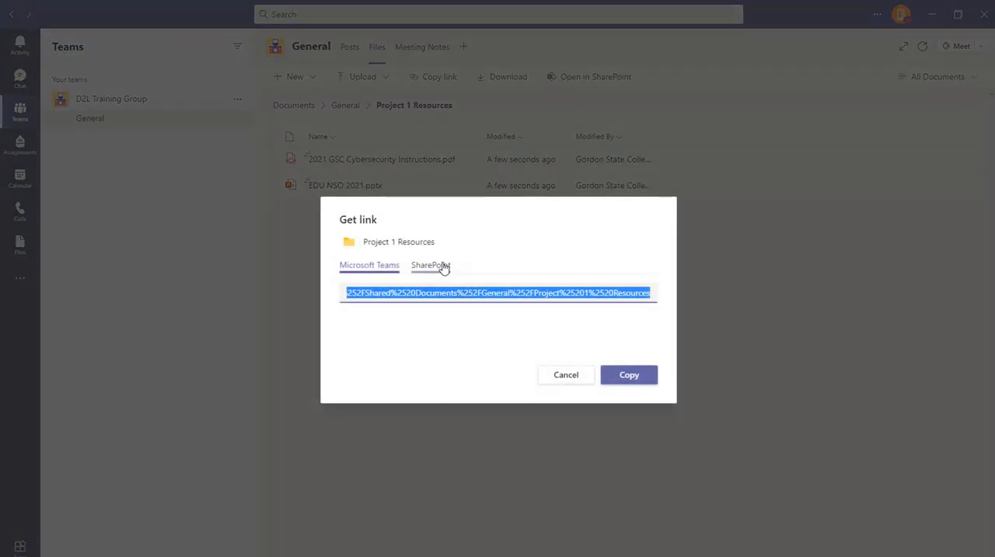
click(440, 268)
right_click(441, 291)
click(459, 315)
click(547, 375)
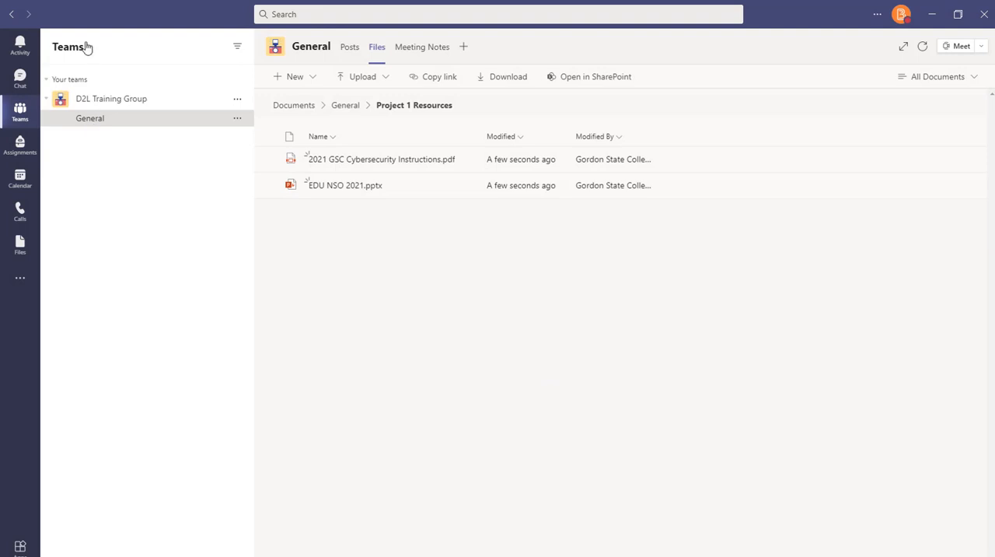
Reply to the General channel post about starting the next project with the copied Project 1 Resources folder link
click(101, 99)
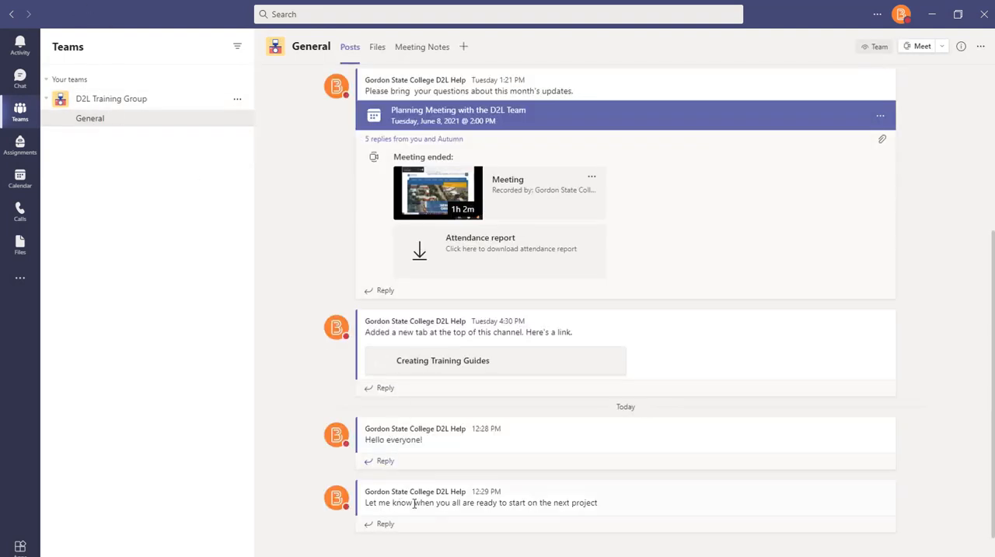
right_click(374, 534)
click(401, 556)
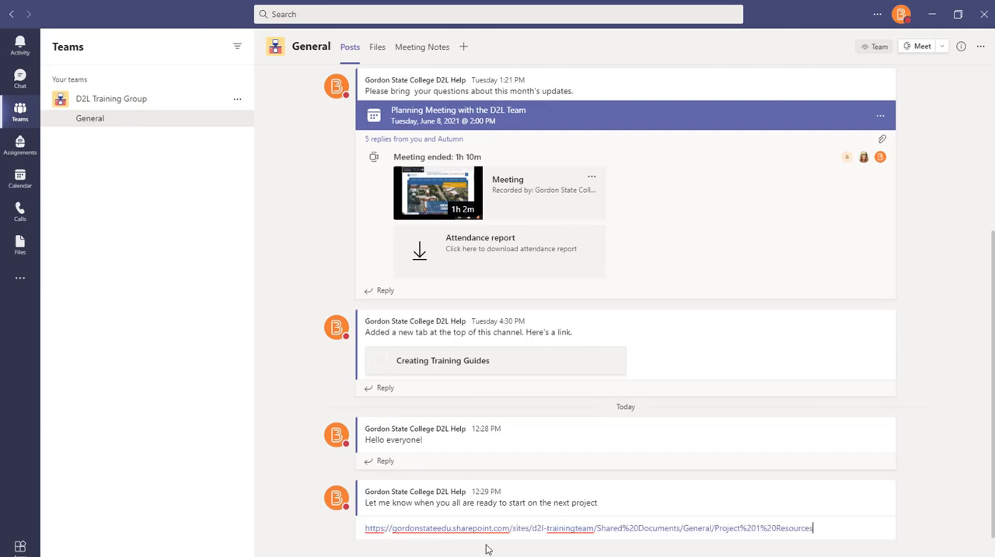
key(Return)
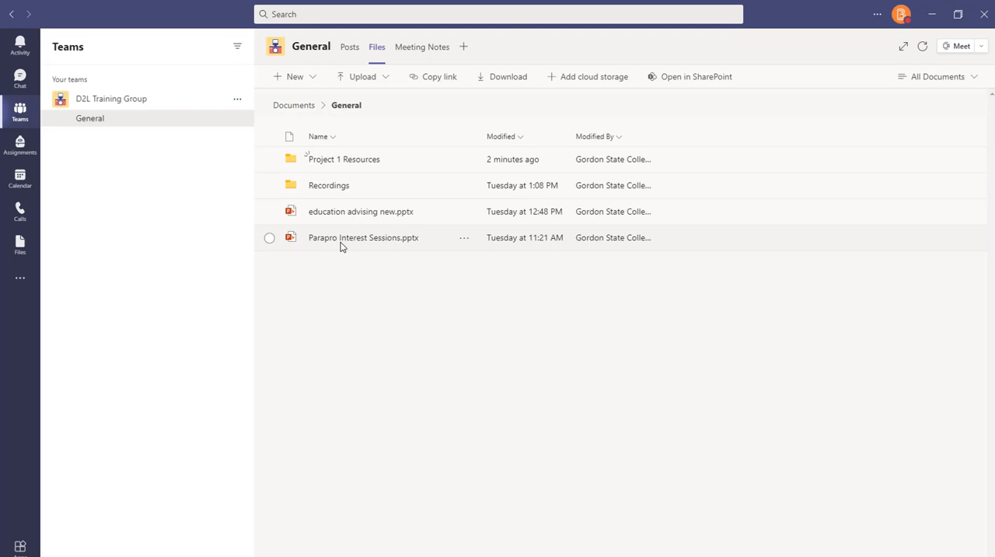
Copy the SharePoint link of EDU NSO 2021.pptx in the Project 1 Resources folder
click(344, 169)
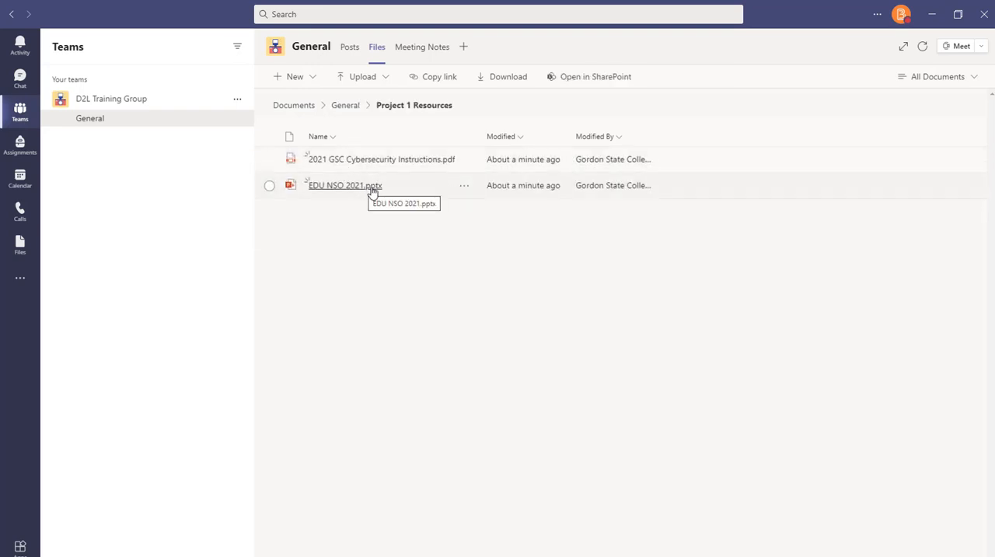
click(464, 187)
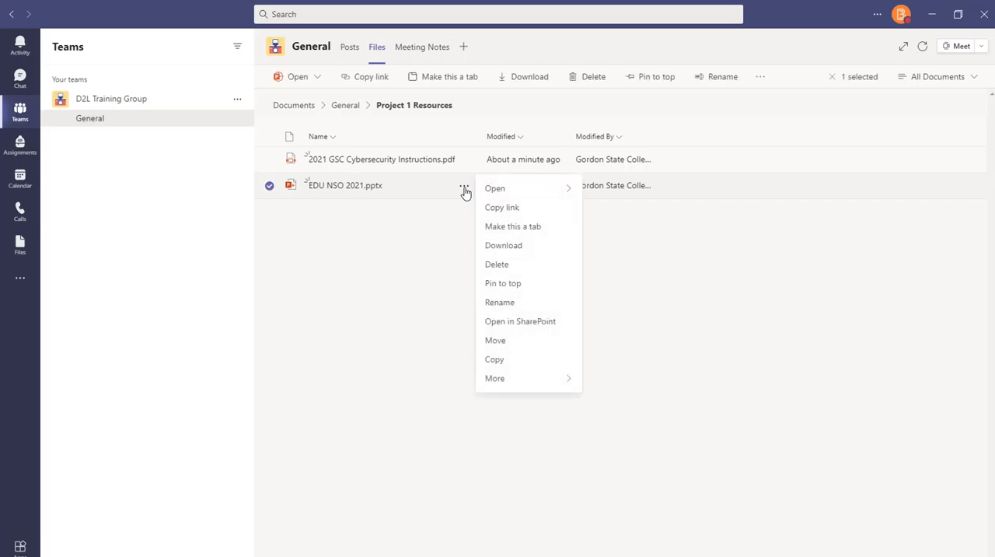
click(493, 213)
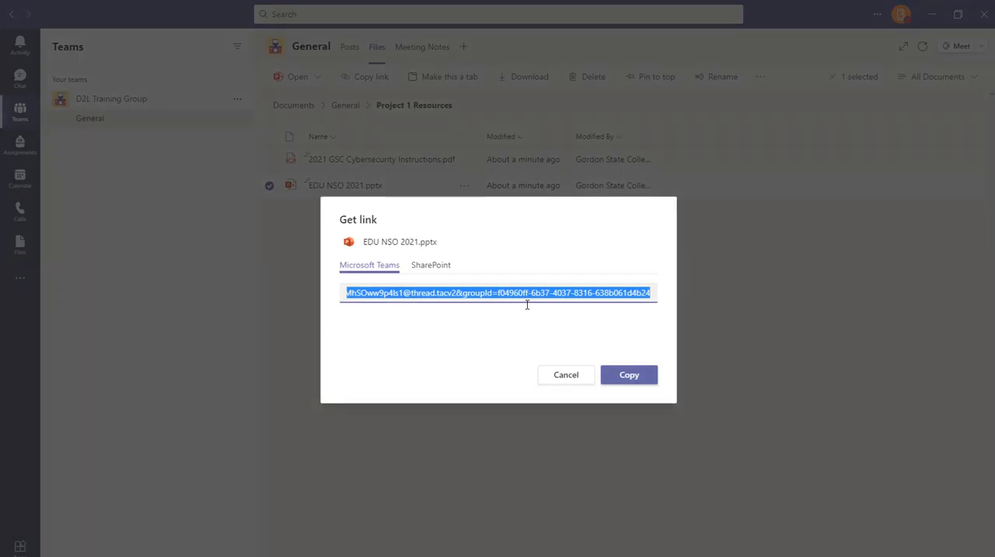
click(440, 272)
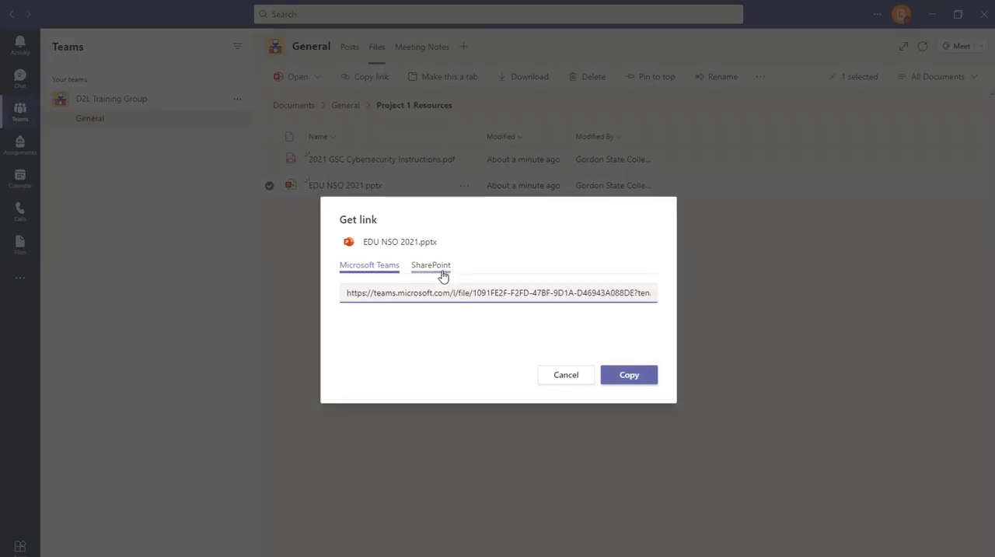
click(622, 376)
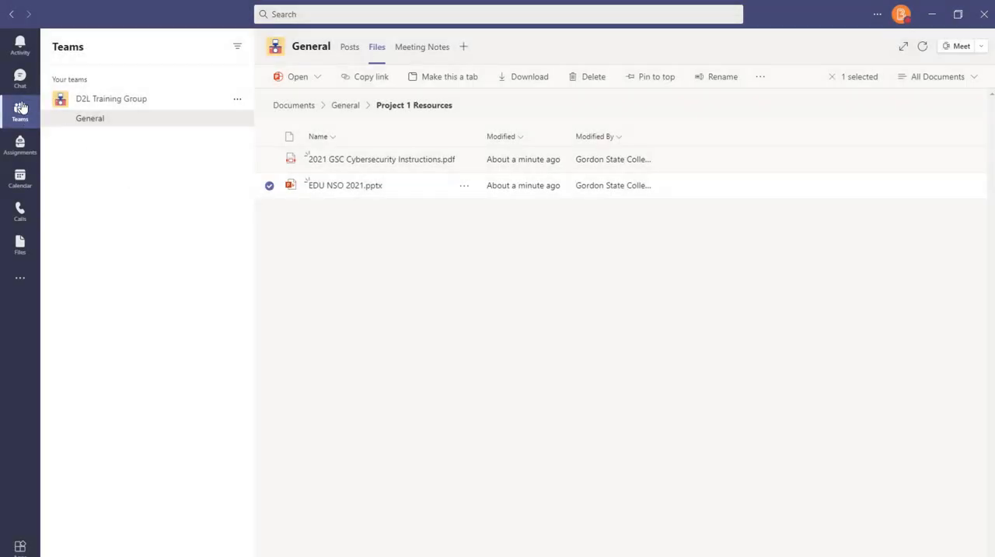
Post the copied EDU NSO 2021.pptx link as another reply in the General channel's next-project conversation
click(20, 113)
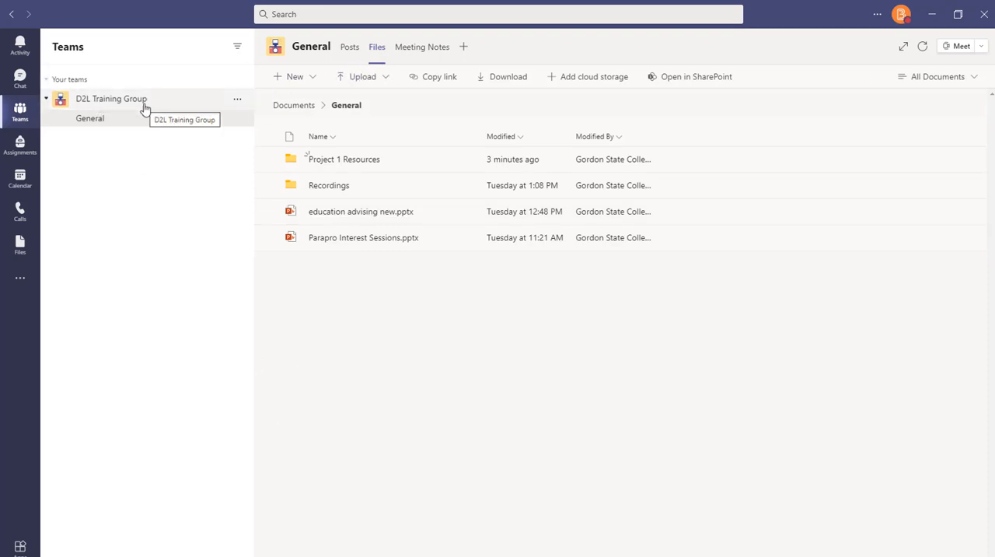
click(350, 49)
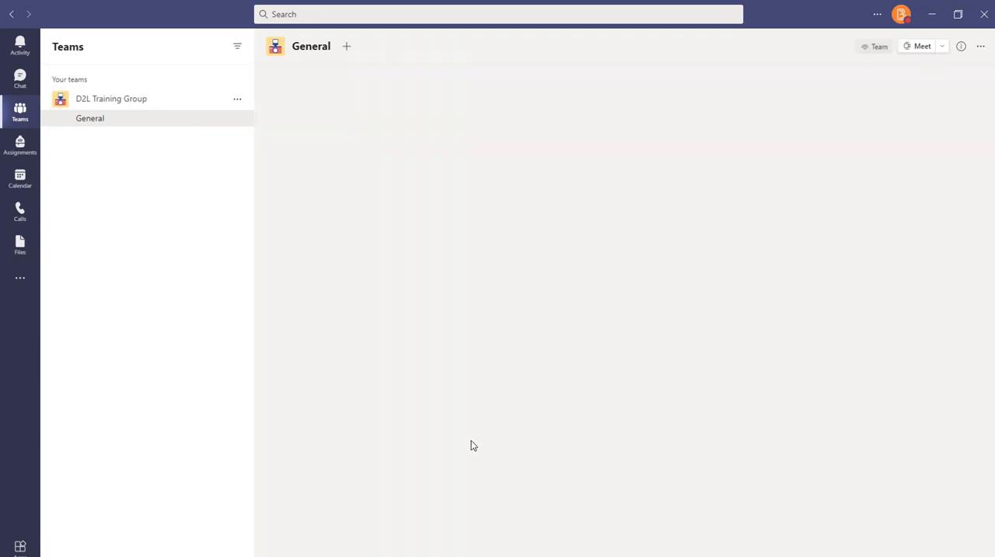
click(387, 527)
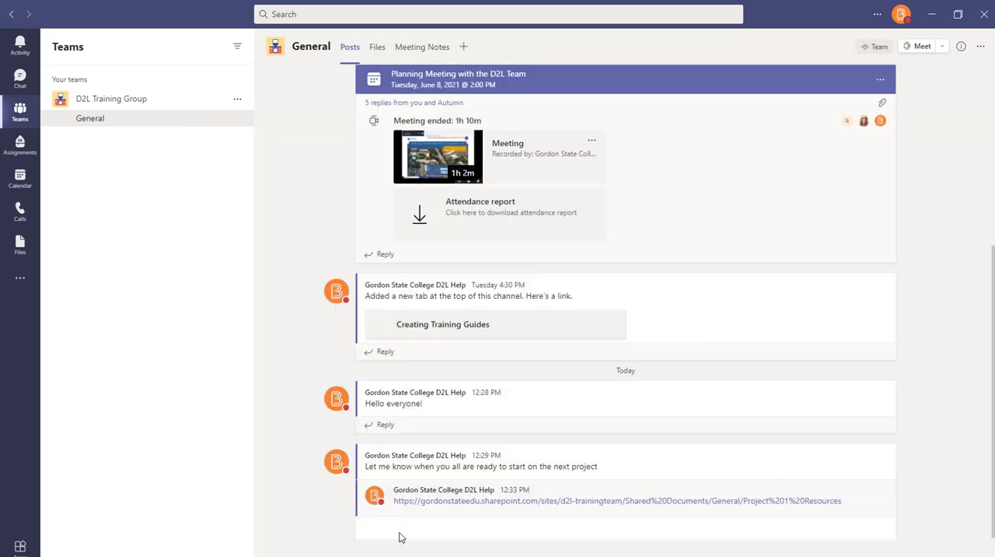
right_click(395, 507)
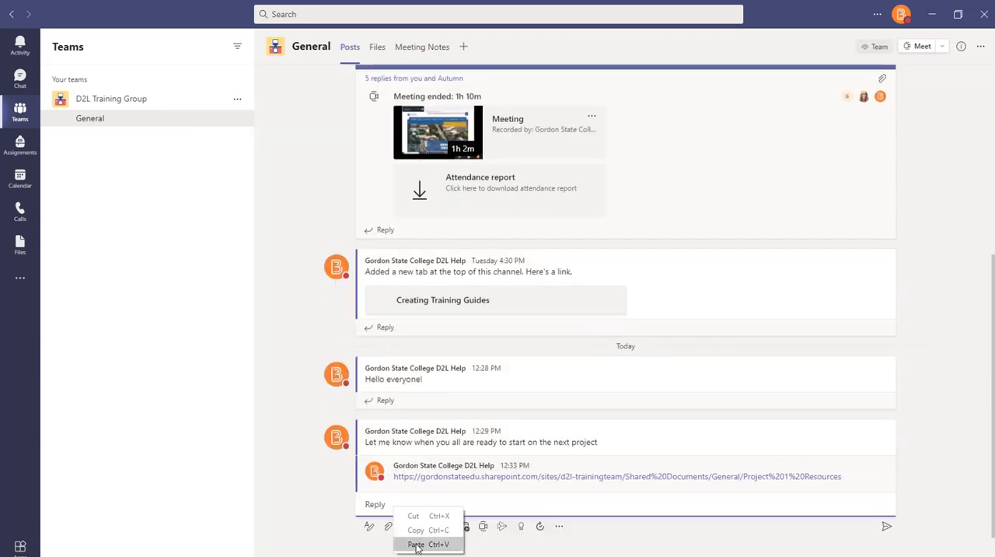
click(417, 545)
key(Return)
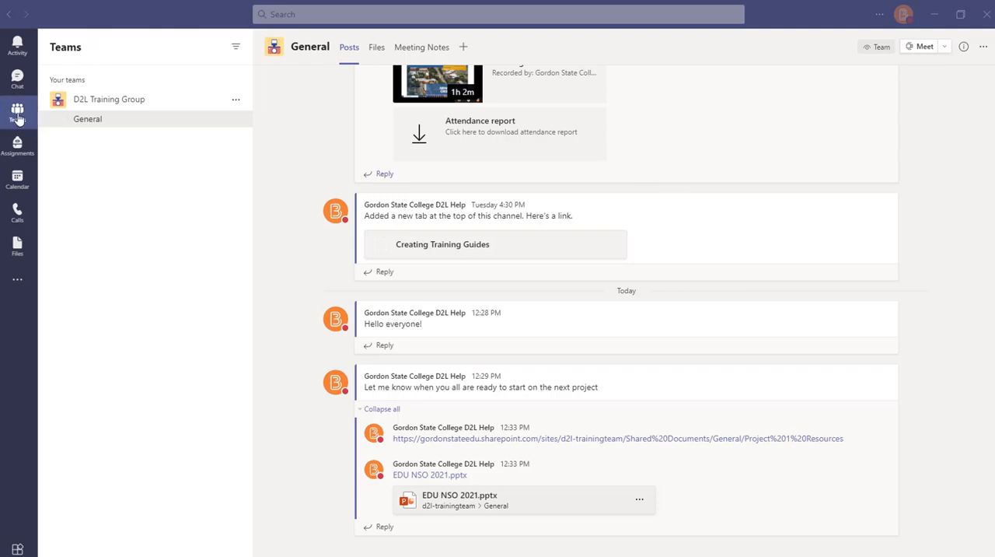
Find the Tasks by Planner and To Do app for a new General channel tab by searching for PLANNER
click(463, 51)
click(464, 51)
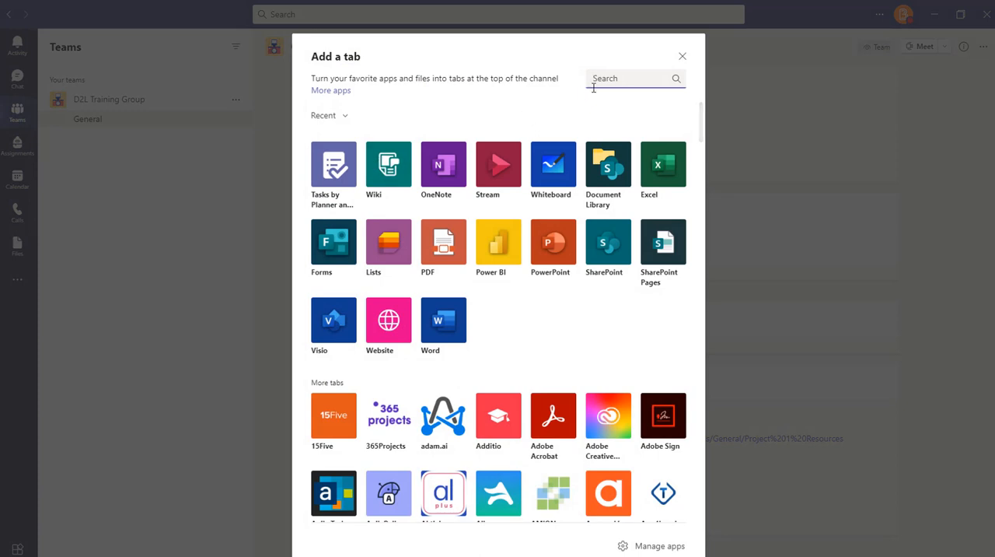
text(PLANNER)
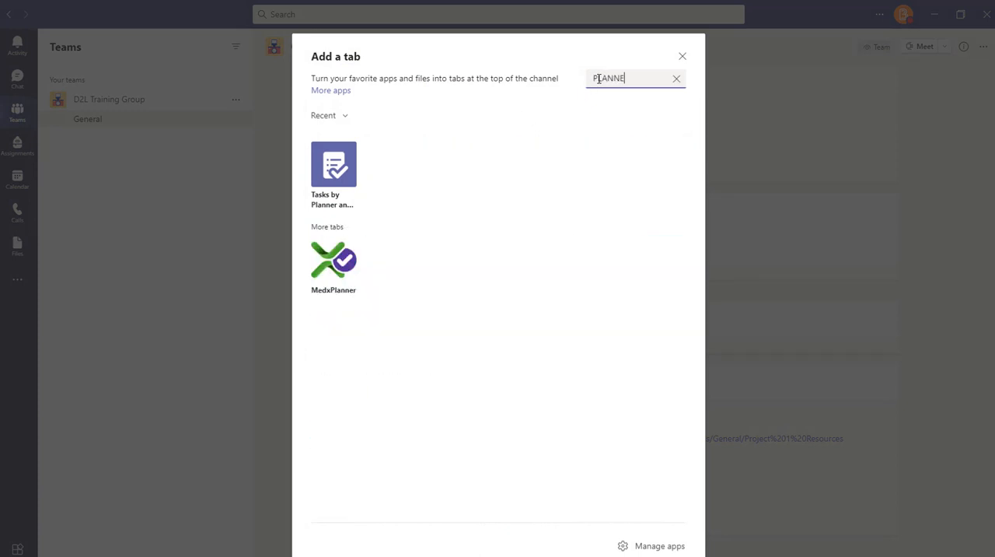
click(330, 170)
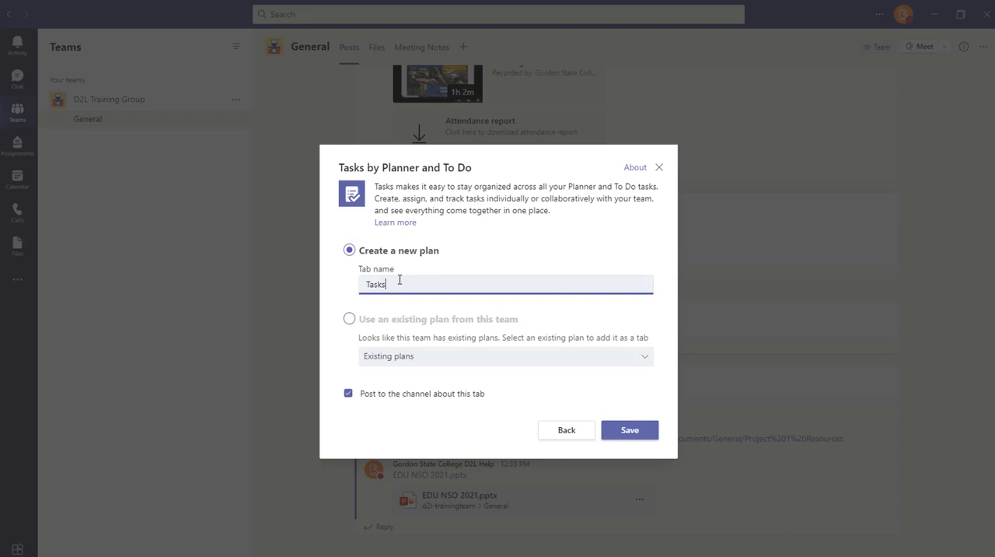
Create a new plan tab named TO-DO LIST and keep the option to post to the channel about it
drag(398, 282, 349, 286)
text(tO-)
key(BackSpace)
key(BackSpace)
key(BackSpace)
text(TO-DO LIST)
click(349, 323)
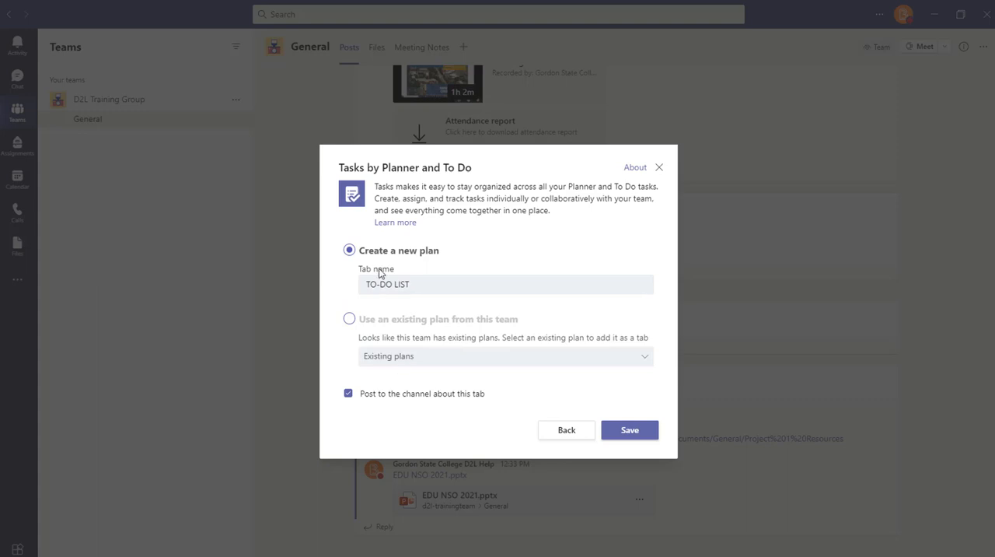
click(619, 434)
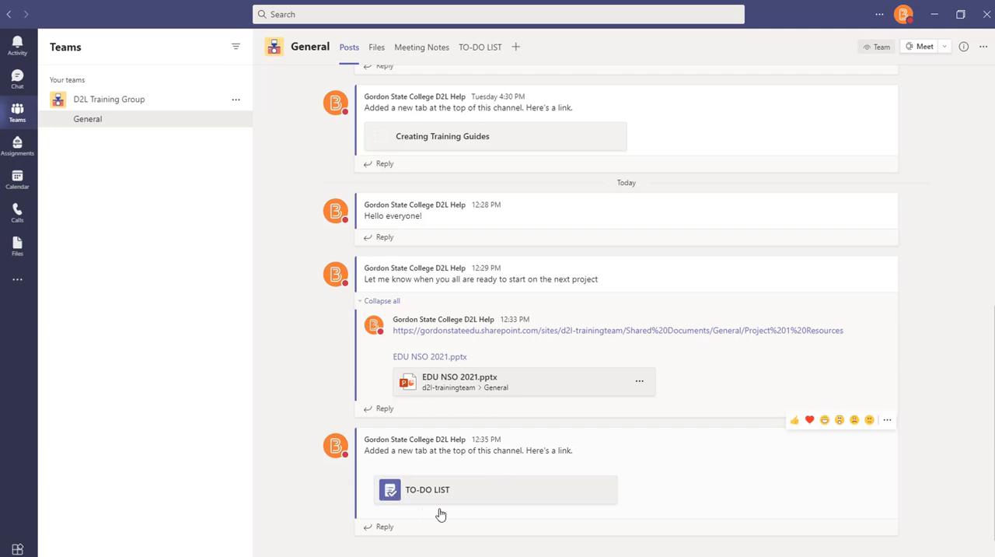
Open the General channel's TO-DO LIST plan and dismiss the blank new-task form on its board
scroll(460, 407, up, 1)
scroll(368, 155, up, 6)
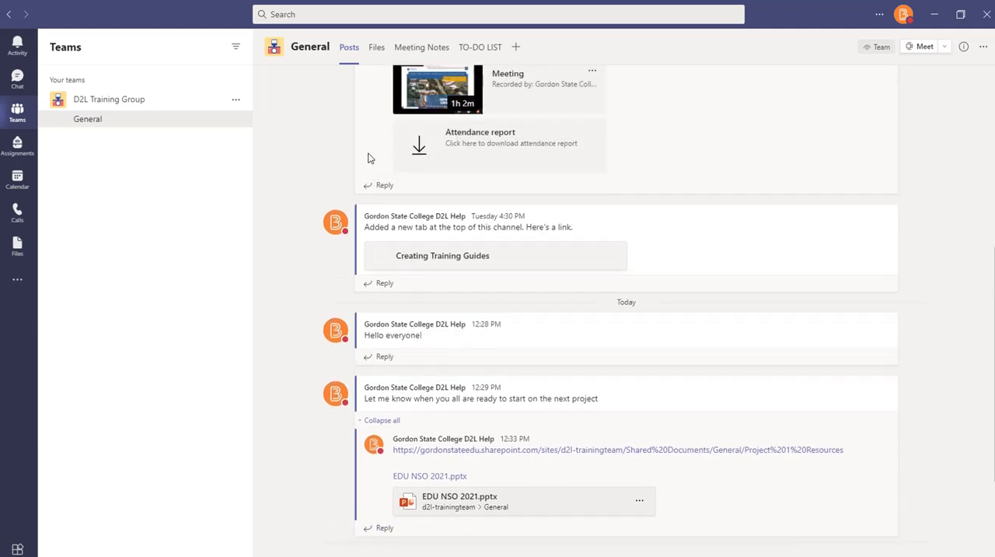
scroll(494, 203, down, 5)
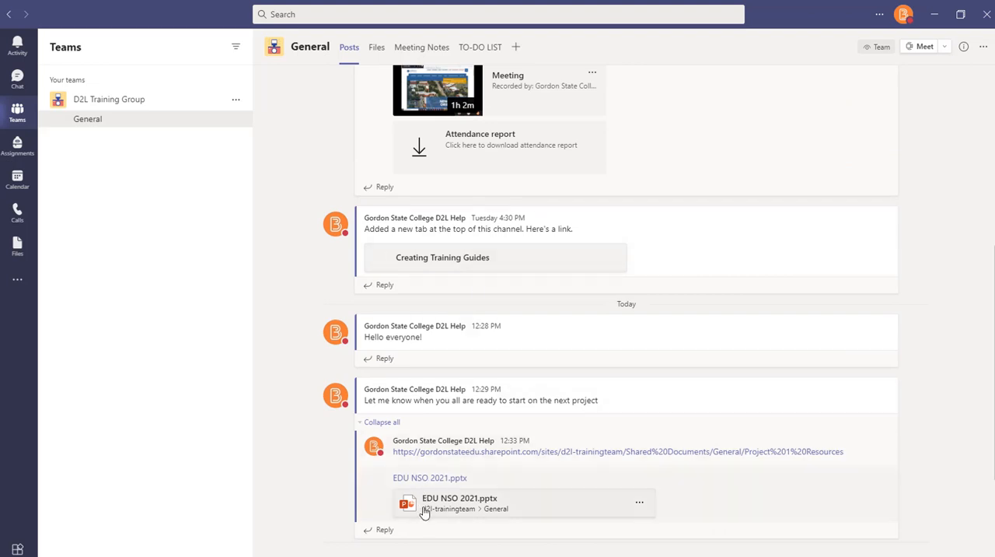
click(480, 48)
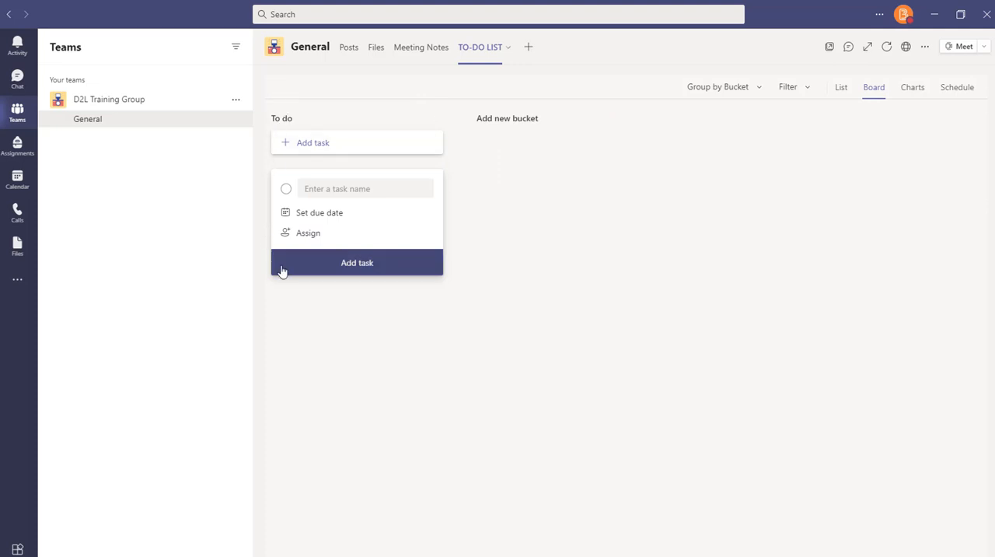
click(730, 92)
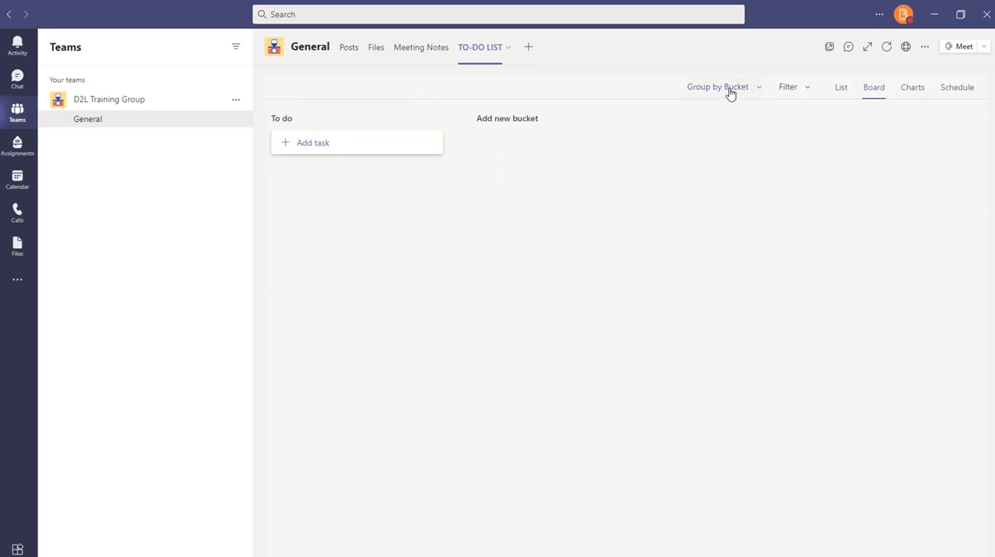
click(730, 92)
Add three buckets named Completed, On Hold and In progress to the TO-DO LIST plan board
click(526, 120)
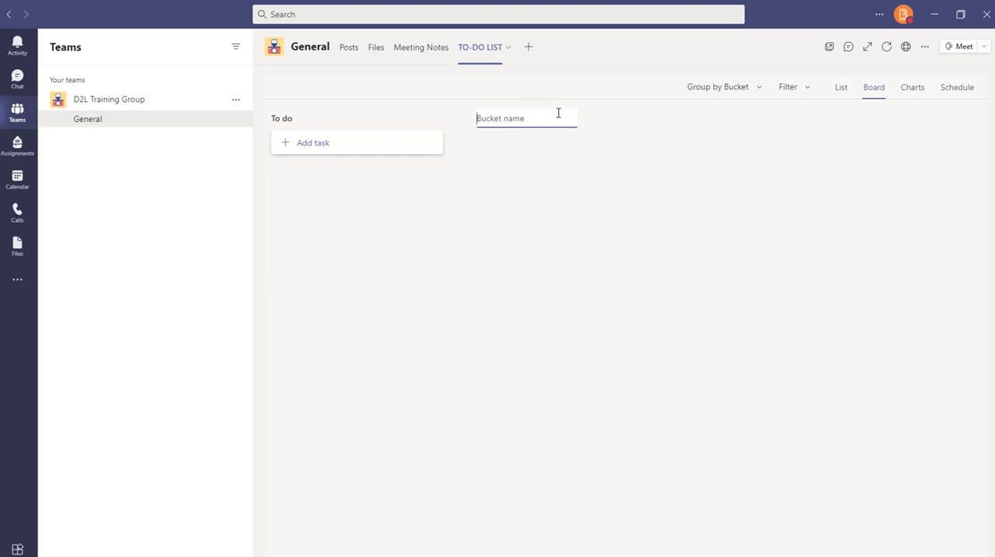
text(Completed)
key(Return)
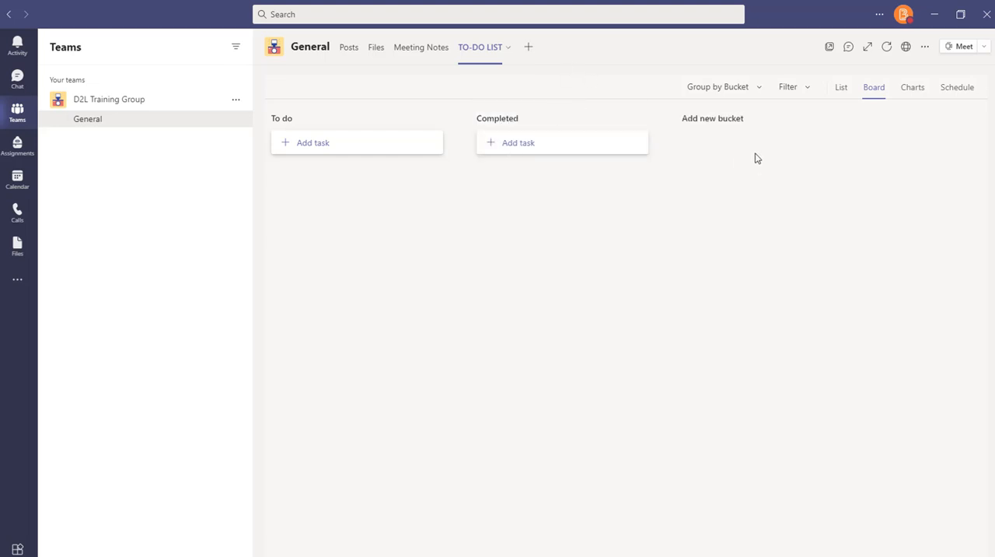
click(722, 121)
text(On Hold)
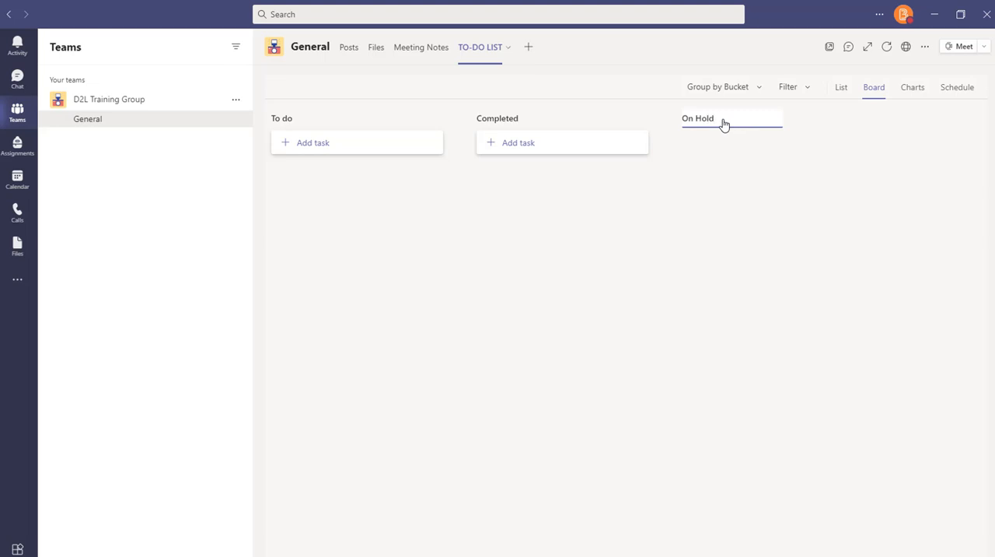
key(Return)
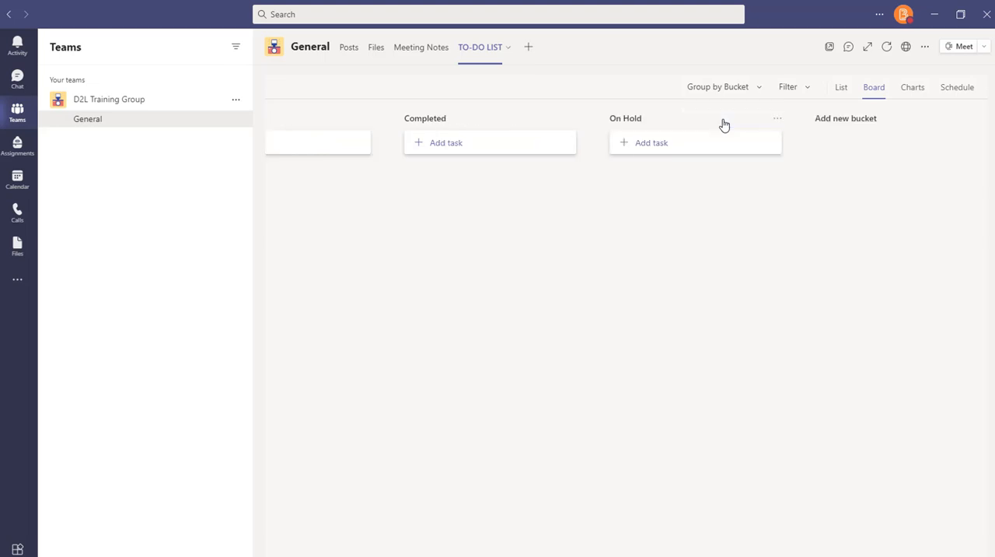
click(829, 119)
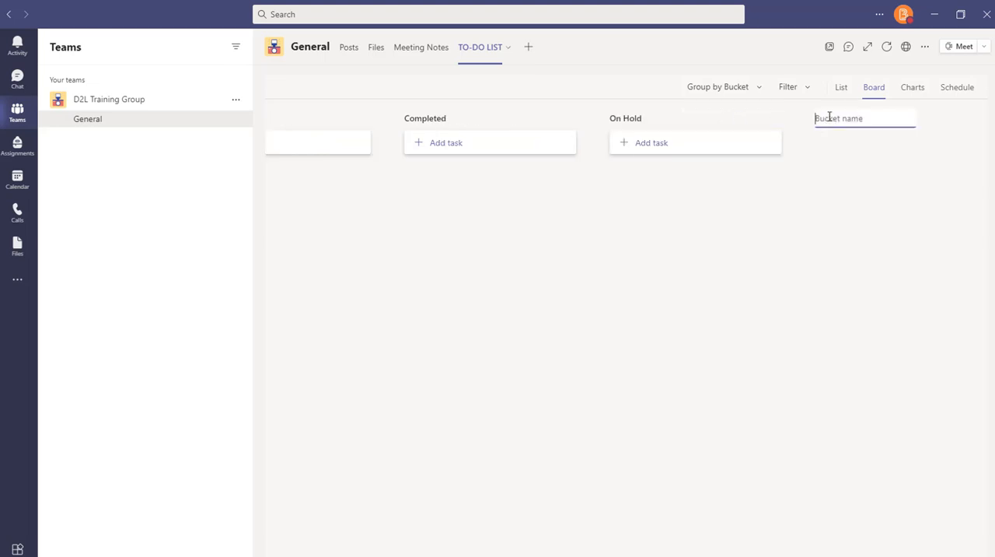
text(In progress)
key(Return)
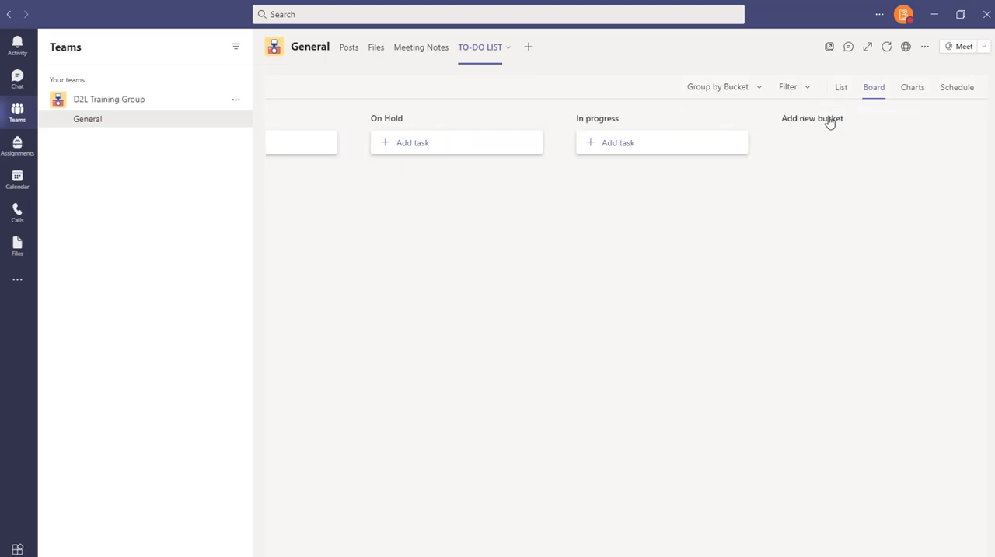
Start a new task in the To do bucket named "Make D2L handout for new 10.3 release"
scroll(626, 327, left, 4)
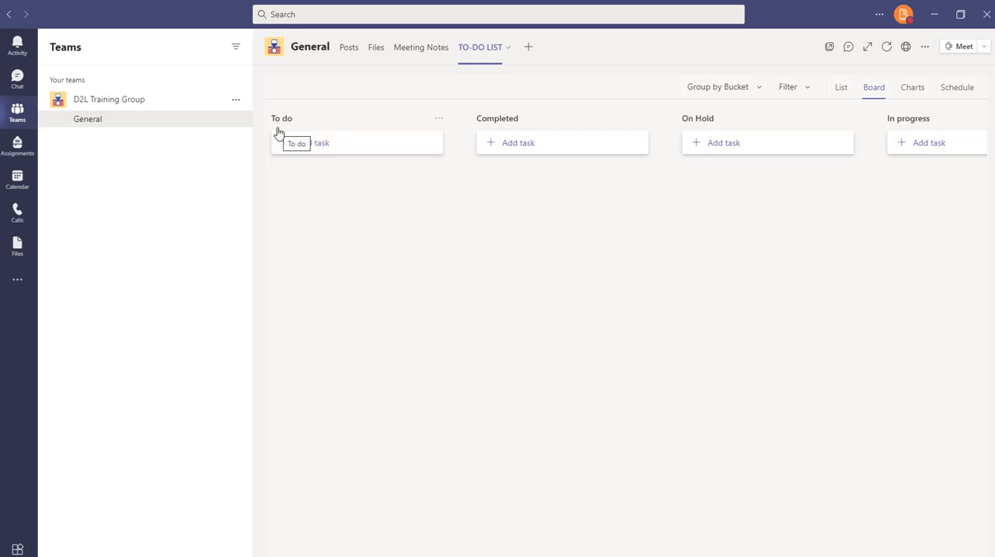
click(297, 145)
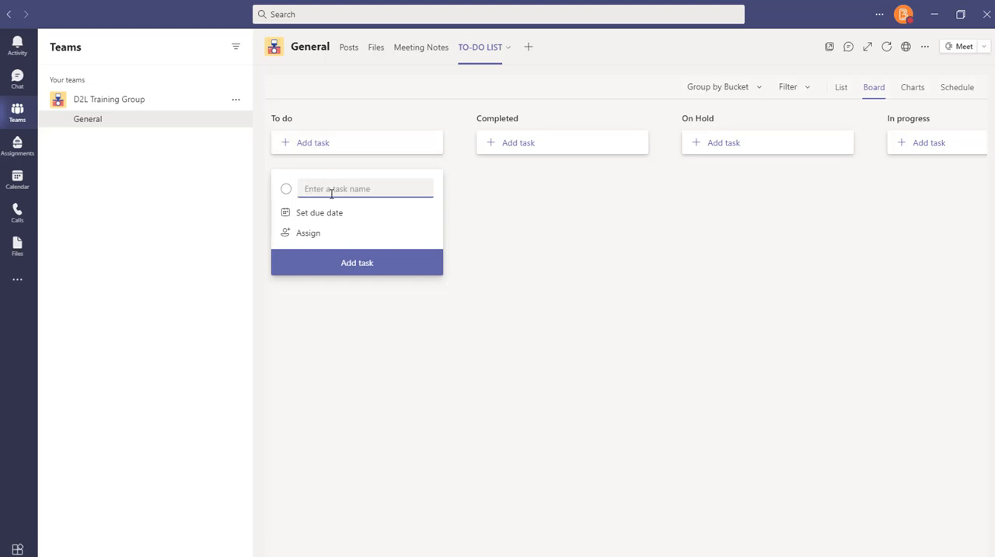
text(Make D2L handout for new 10.3)
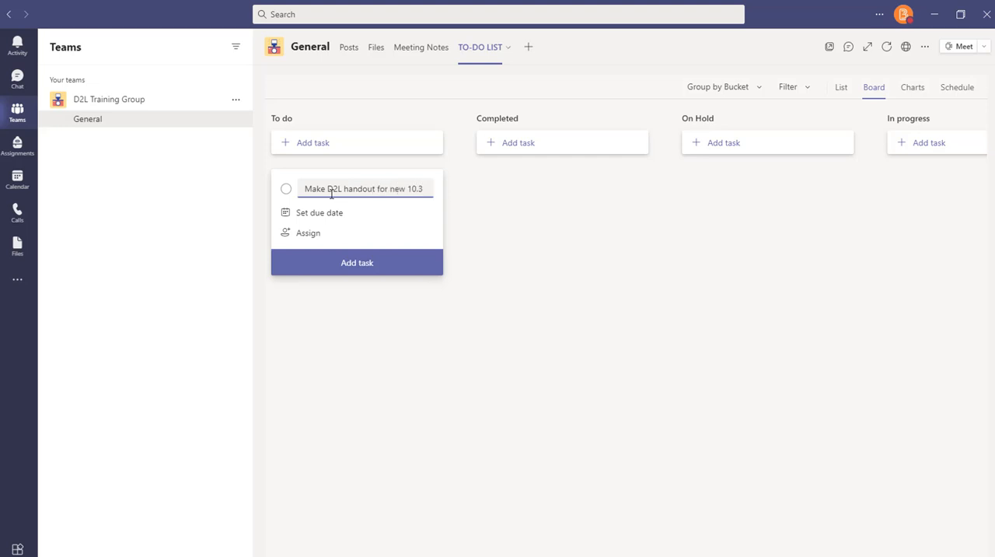
text( release)
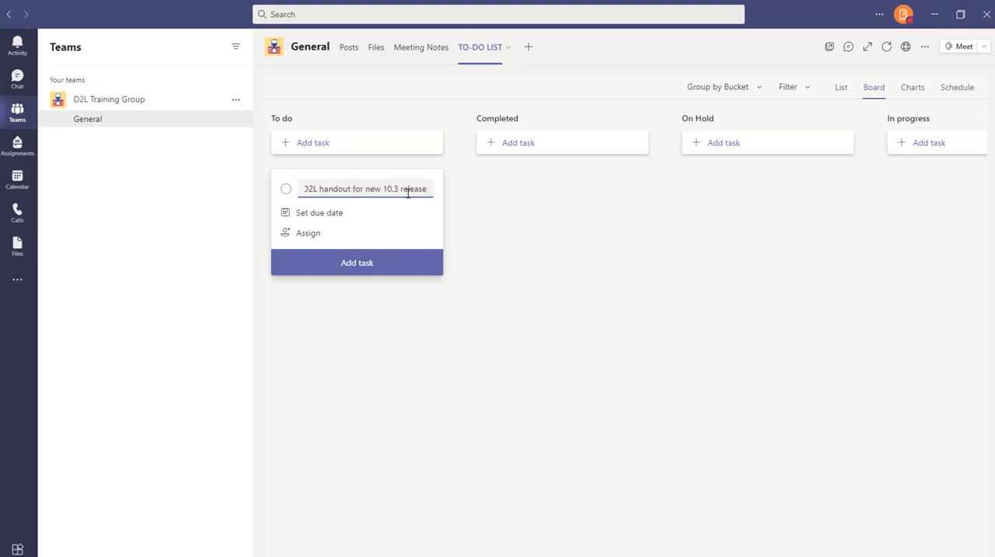
Set the handout task's due date to 06/17, assign it to the last team member listed, and add it to To do
click(330, 219)
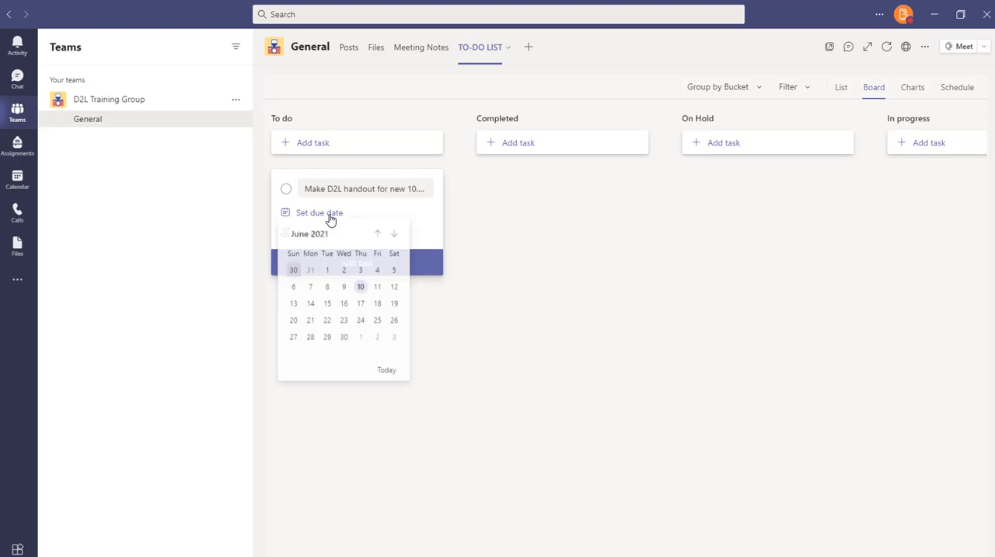
click(361, 306)
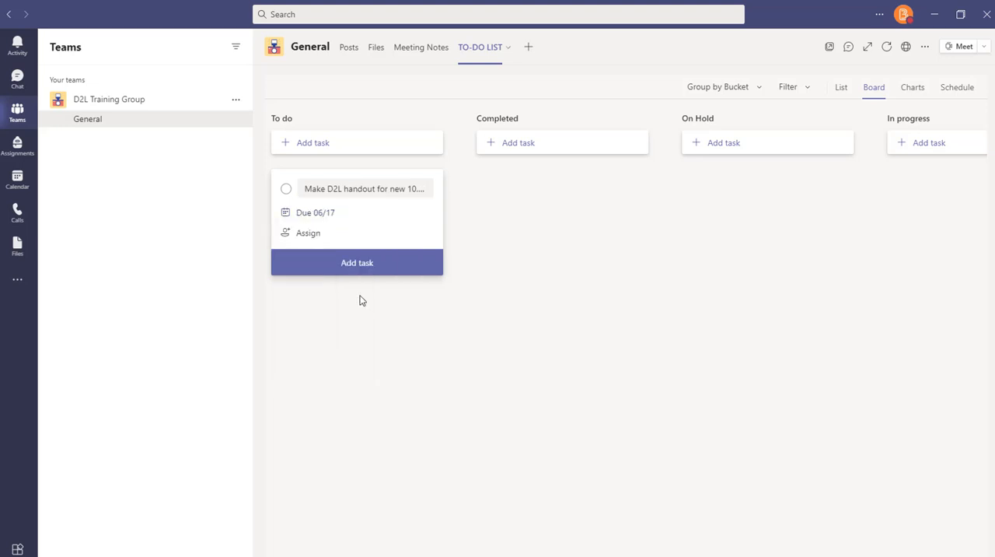
click(314, 235)
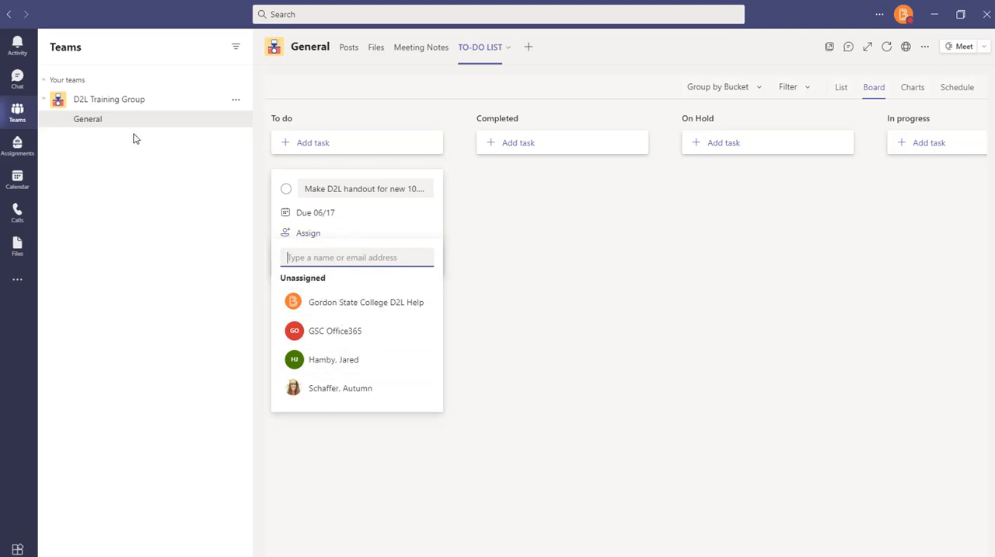
click(340, 388)
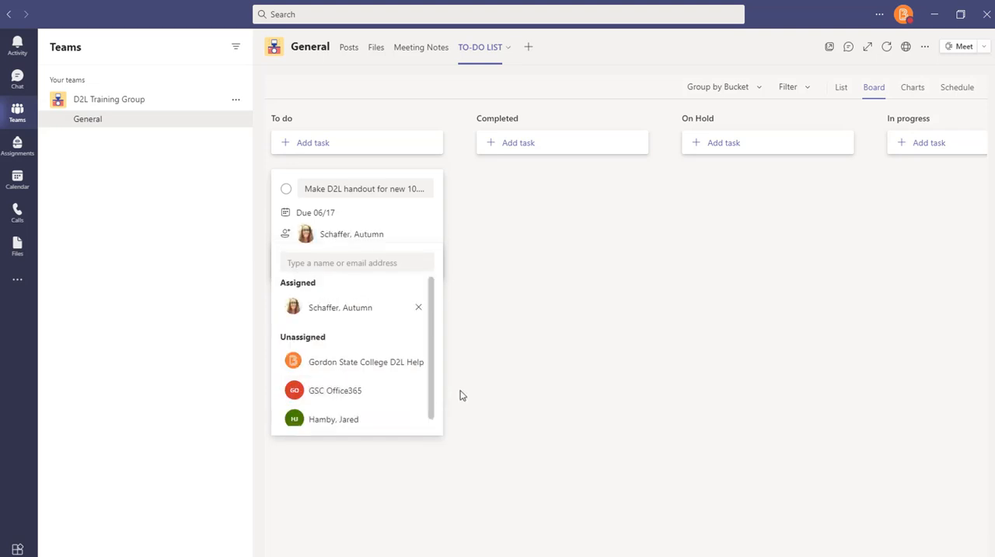
click(512, 371)
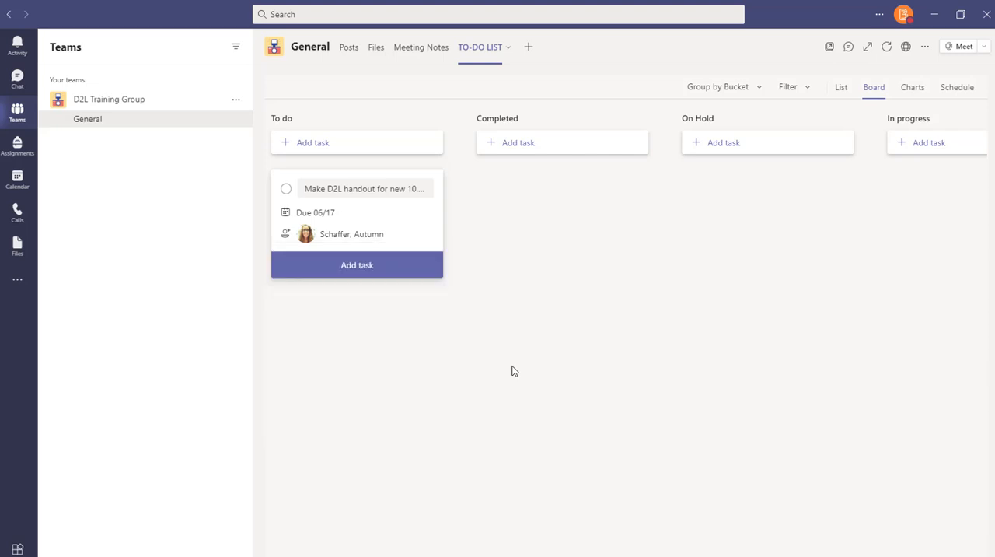
click(372, 267)
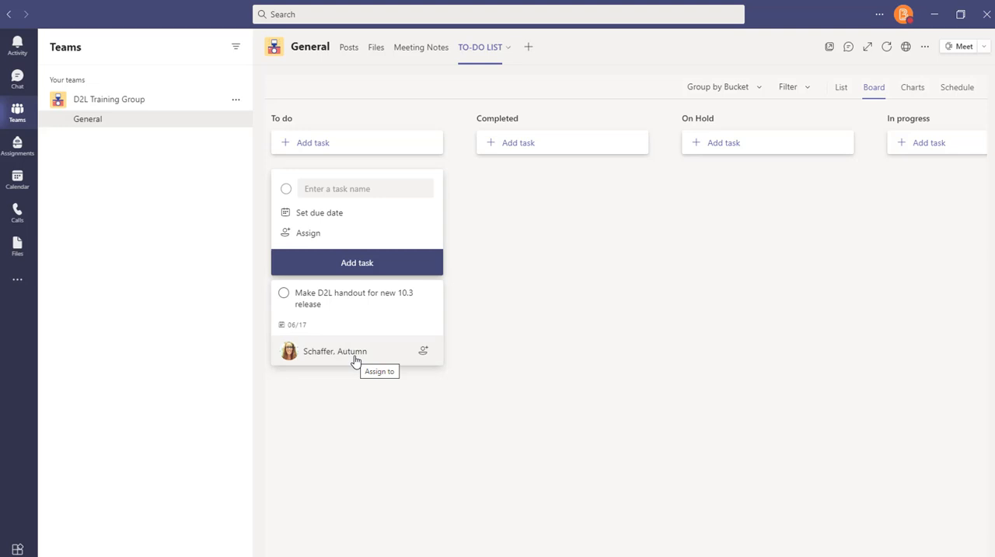
Start another To do task named "Build a sample SOCI D2L shell" with a due date of 06/23
click(317, 192)
text(Build a sample SOCI D2L shell)
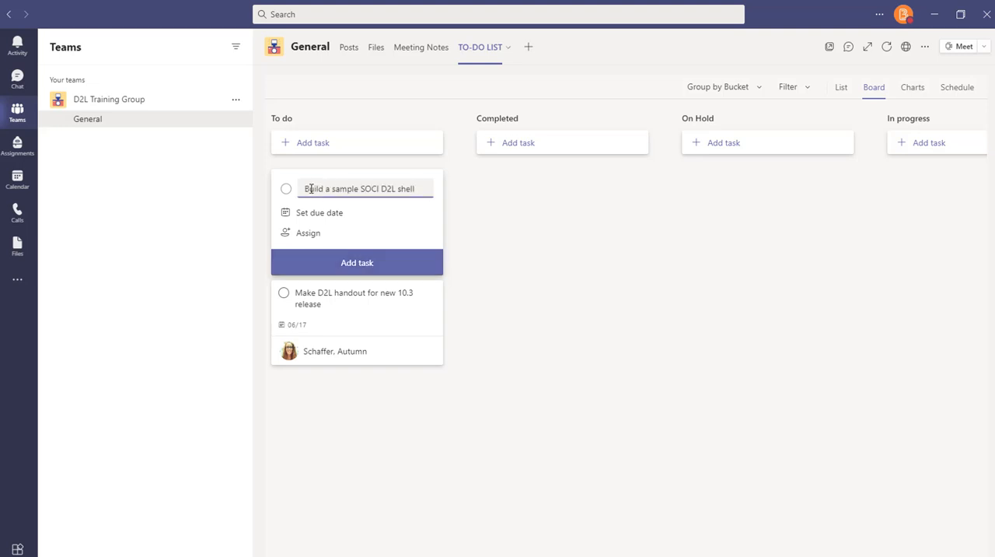
click(328, 221)
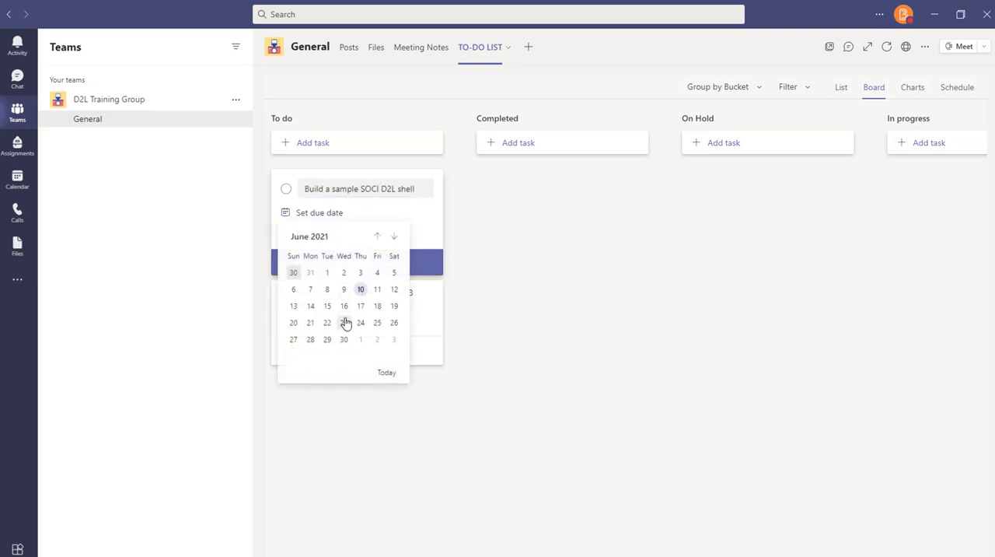
click(345, 322)
Assign the SOCI D2L shell task to the last two team members listed and add it to the To do bucket
click(308, 233)
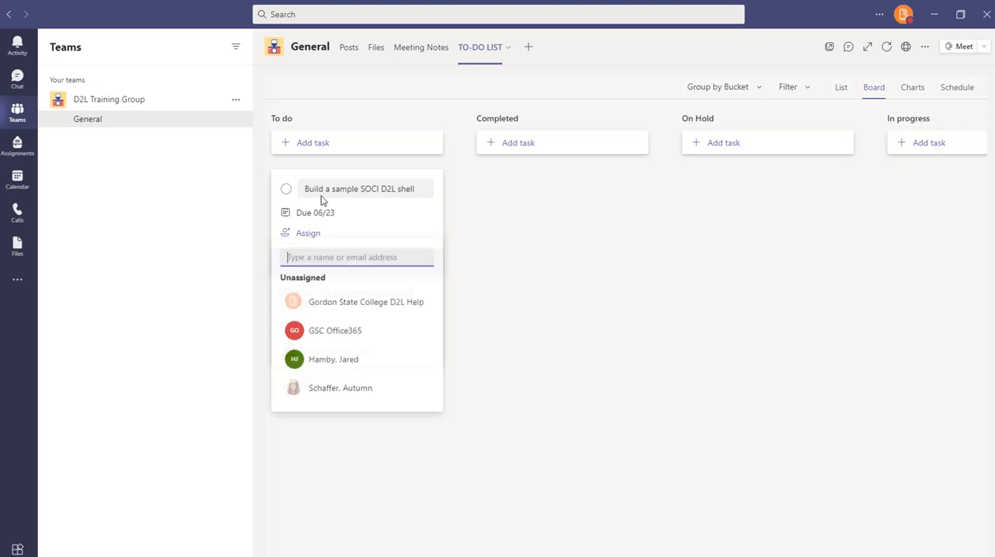
click(333, 358)
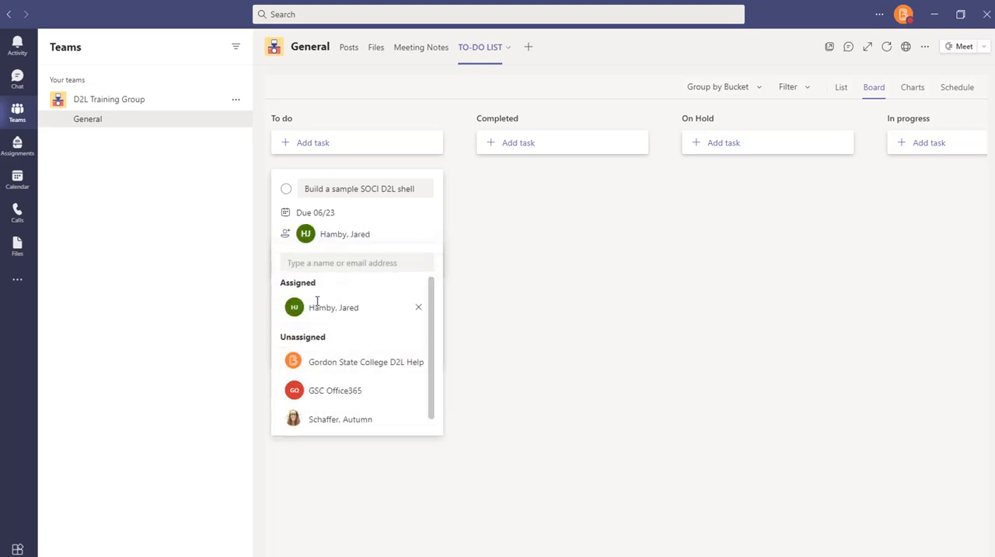
click(391, 239)
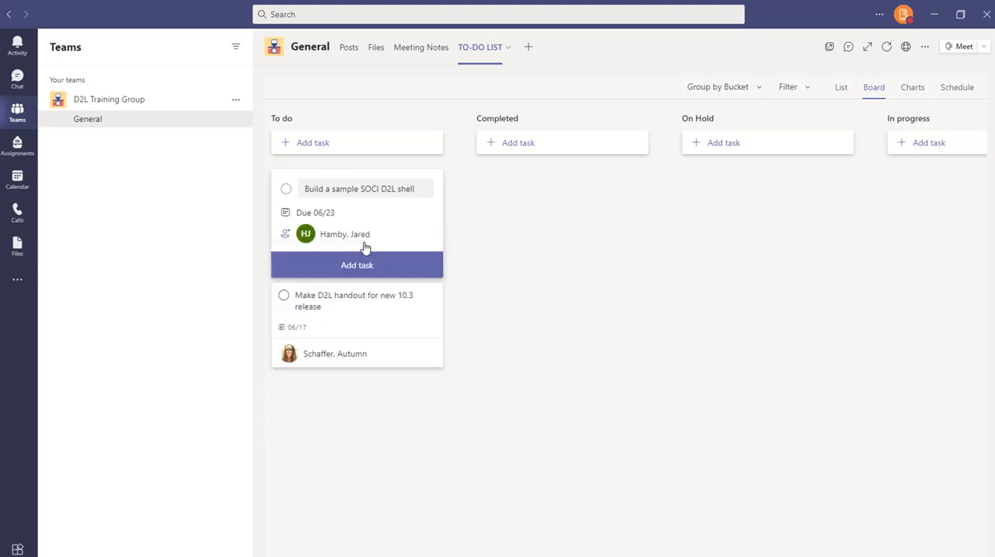
click(285, 233)
click(327, 418)
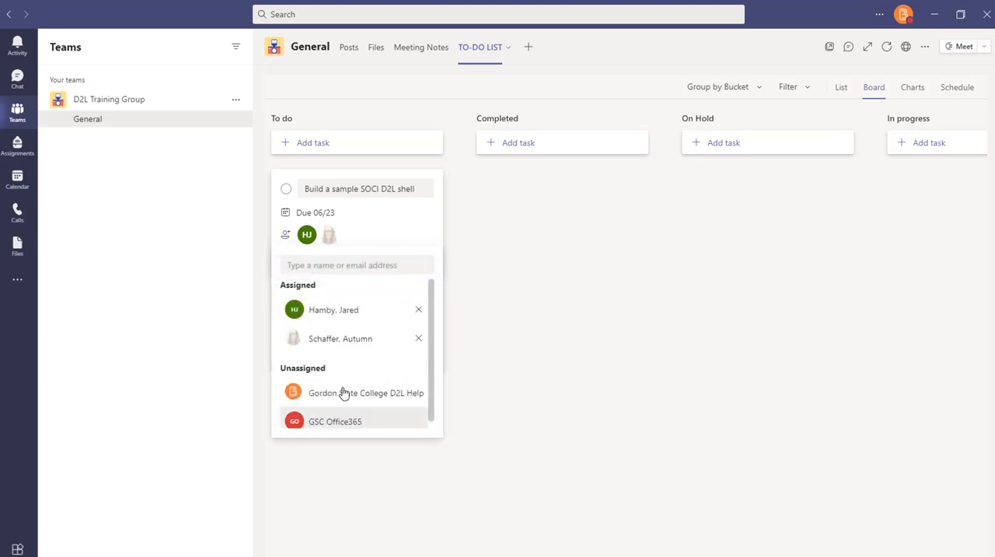
click(383, 247)
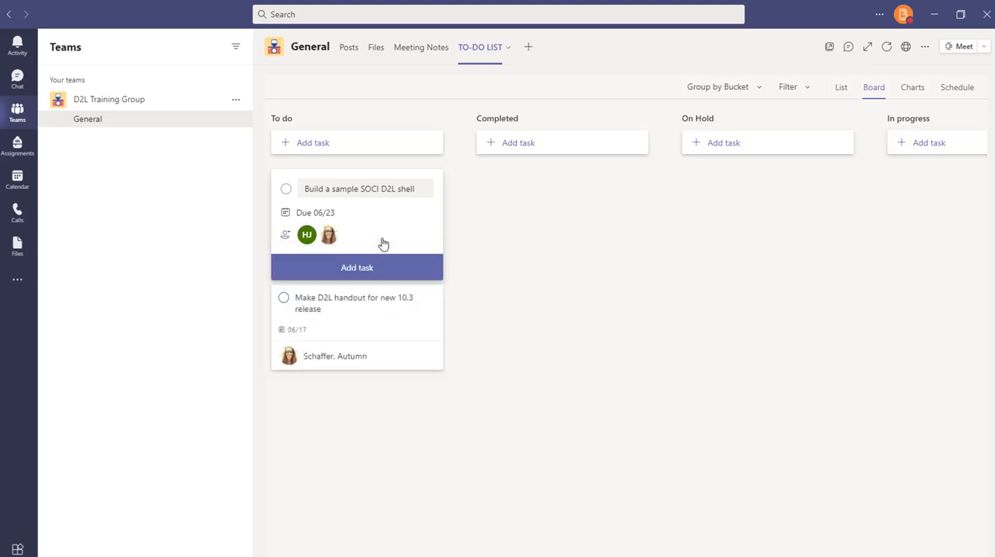
click(369, 277)
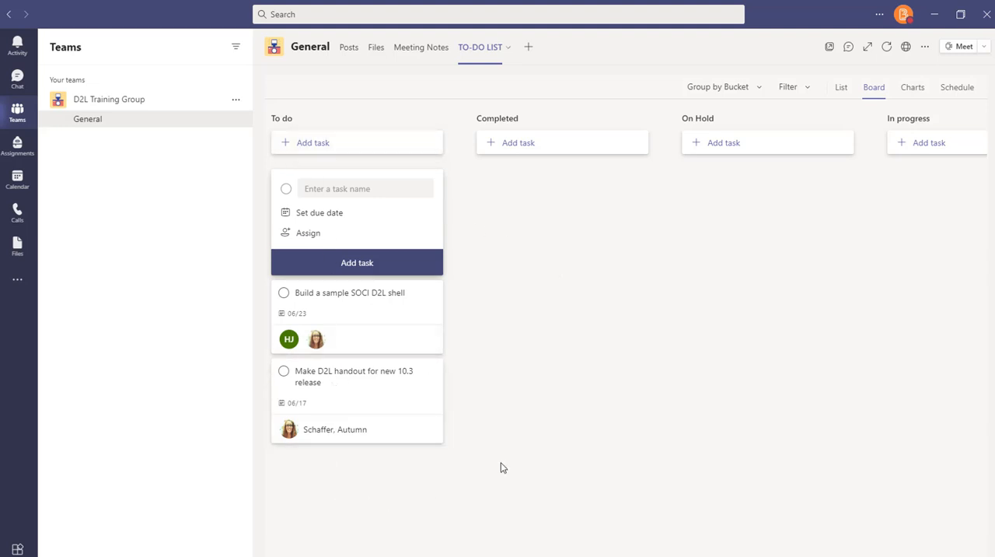
click(431, 298)
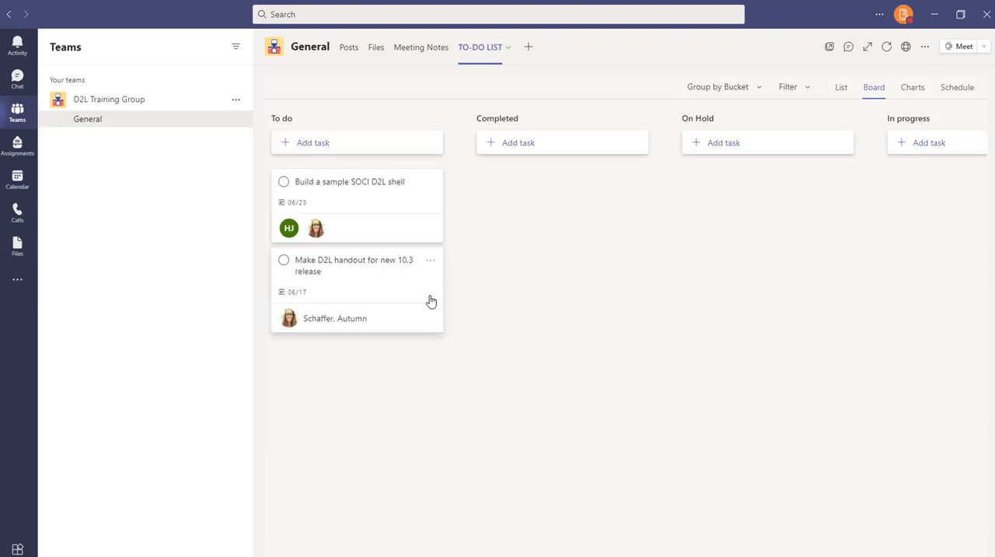
Apply the Pink label to both the SOCI D2L shell task and the D2L handout task
click(430, 182)
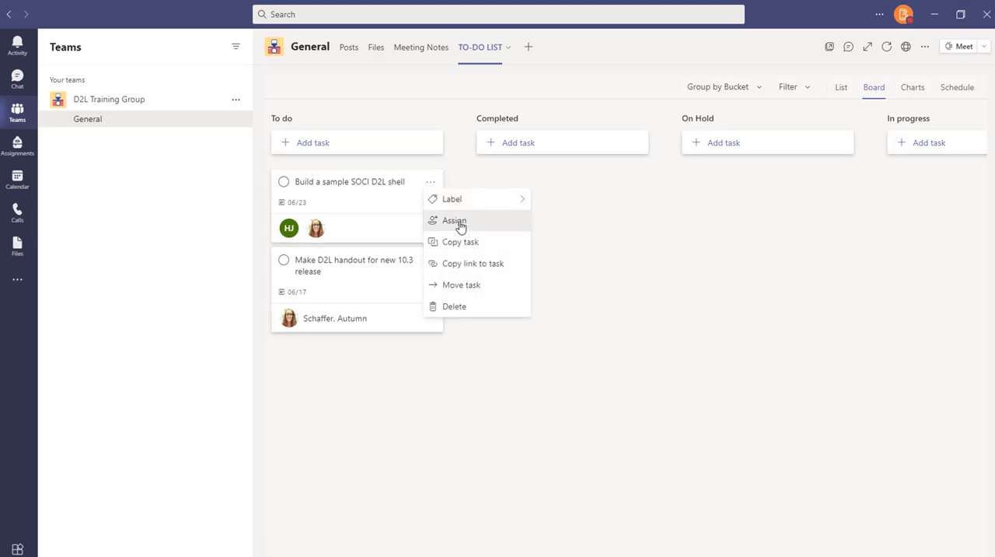
mouse_move(460, 202)
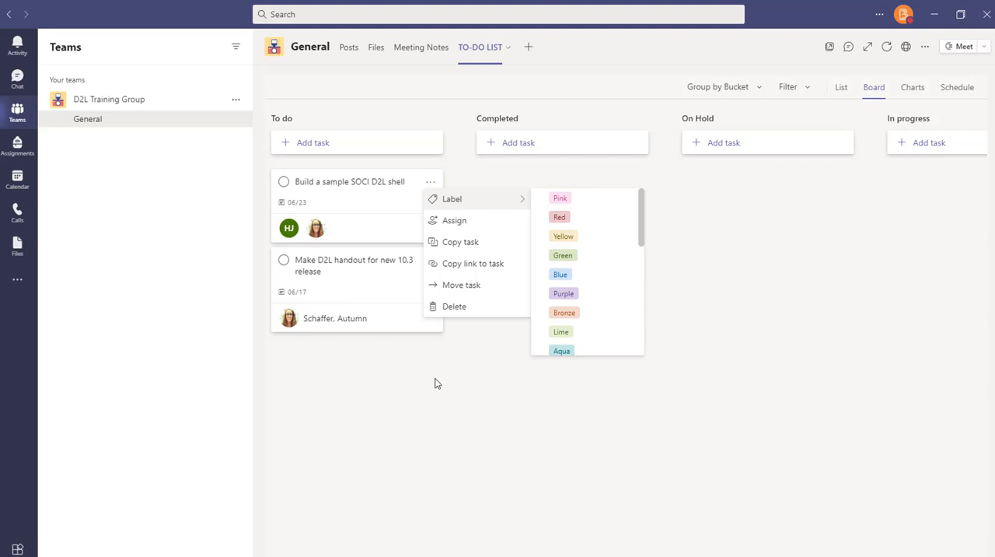
click(560, 199)
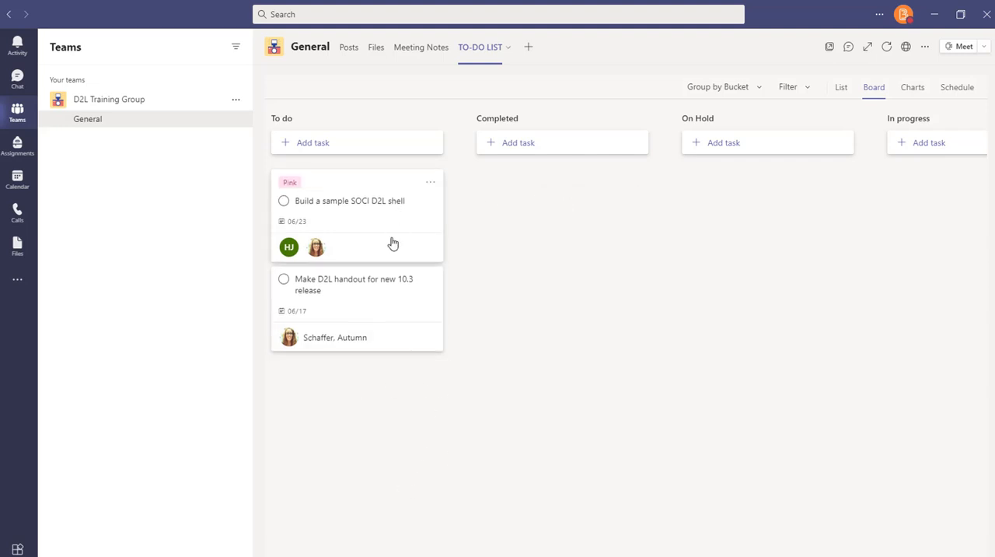
click(430, 279)
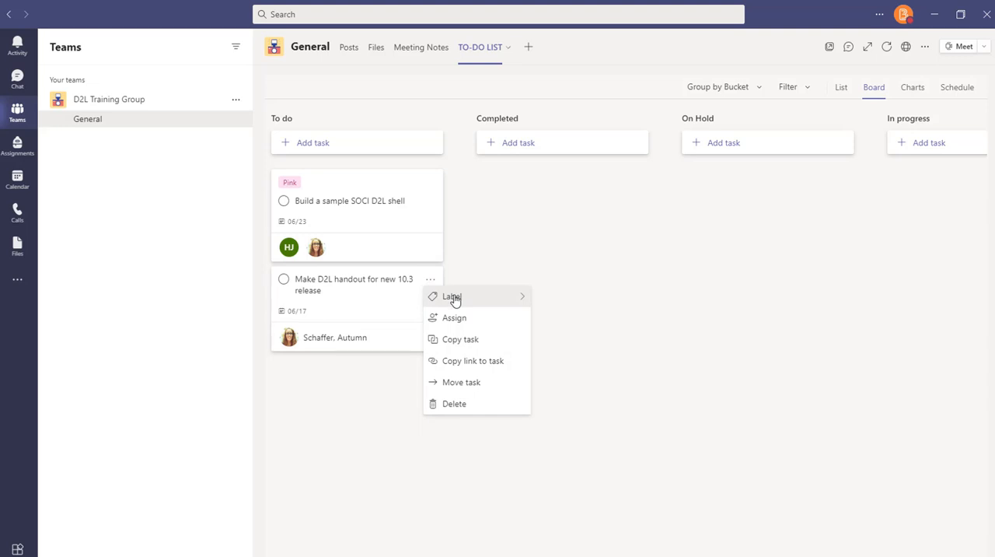
mouse_move(455, 300)
click(553, 299)
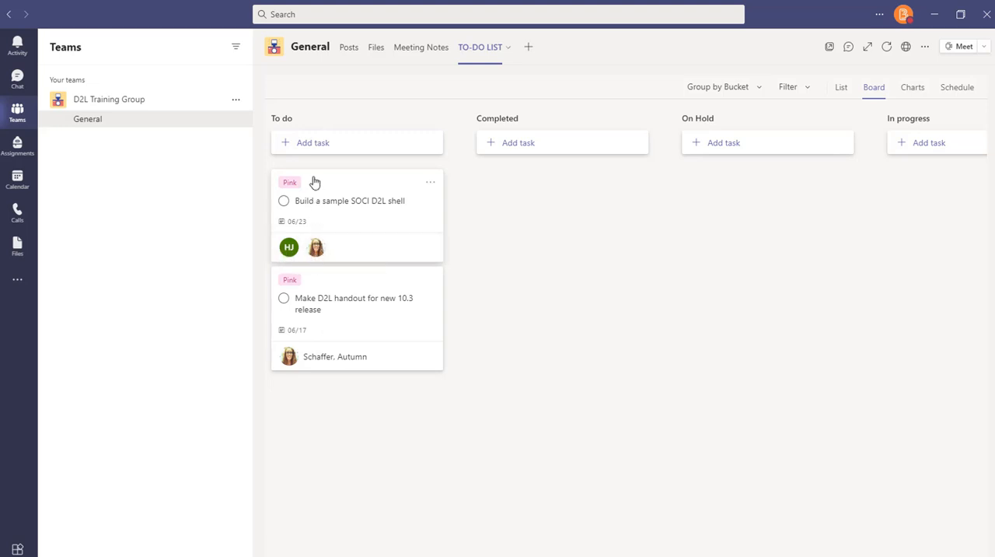
Move the "Build a sample SOCI D2L shell" task from the To do bucket to In progress
drag(315, 182, 906, 182)
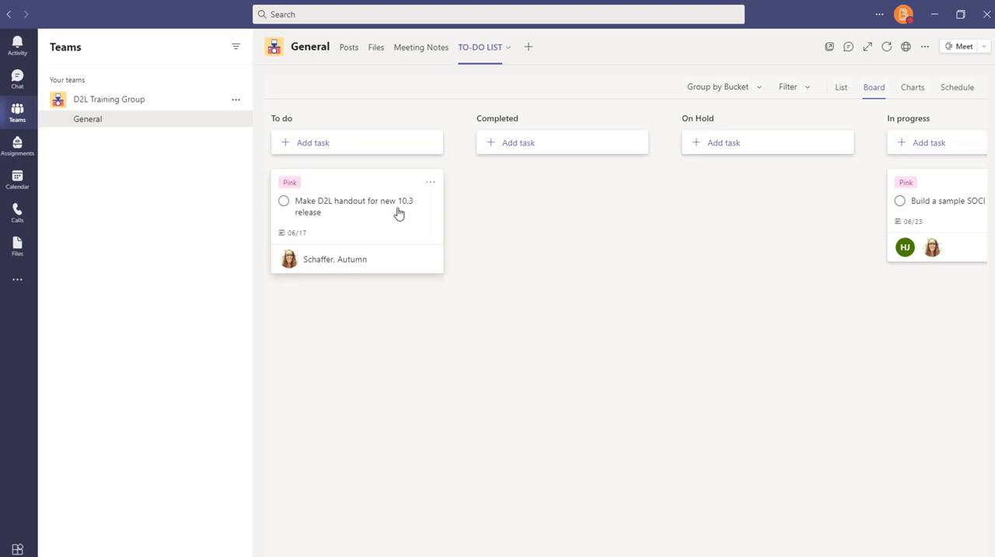
Move the D2L handout task to On Hold and add the note "Bug in system, won't release until fall", shown on its card
drag(318, 182, 720, 181)
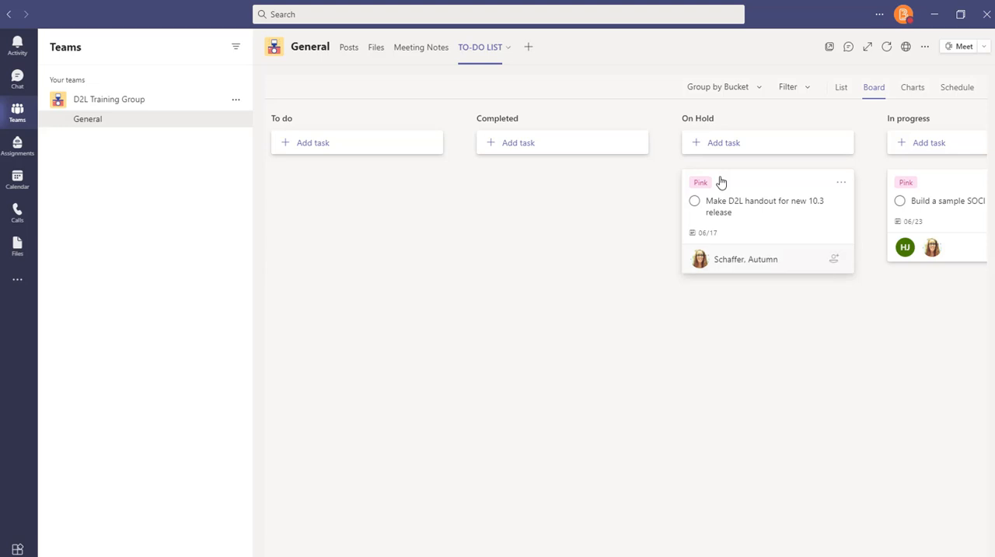
click(757, 211)
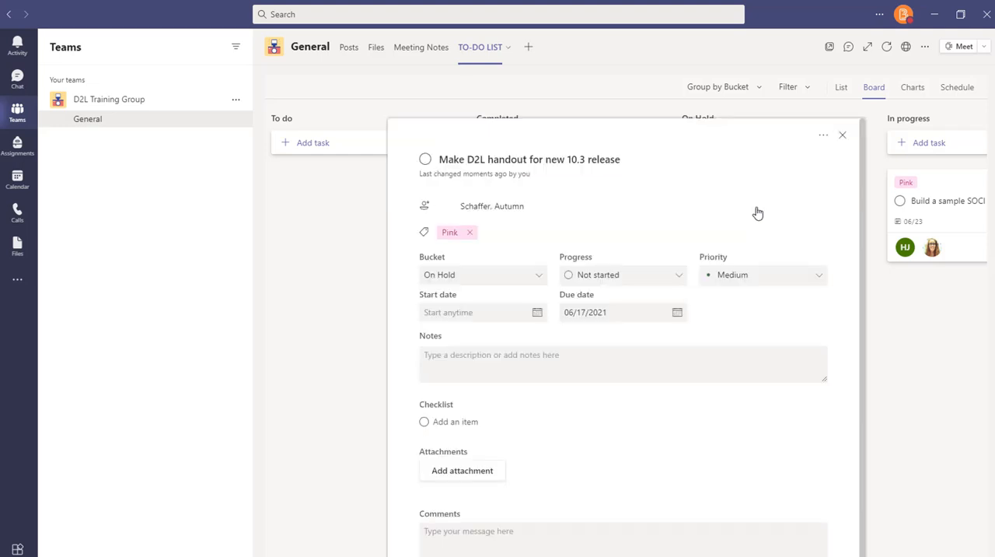
click(497, 356)
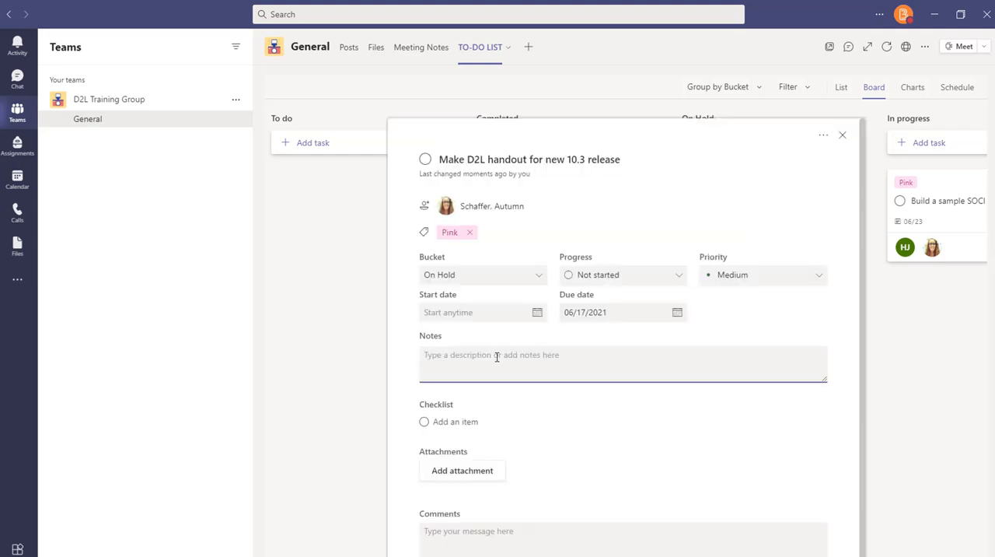
text(Bug in sy)
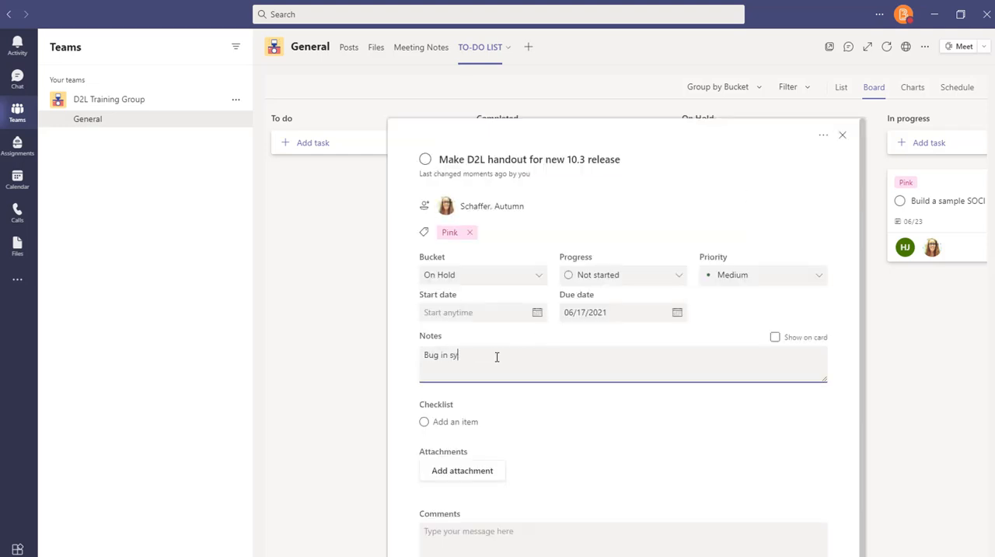
text(tem, won't release until  in sys)
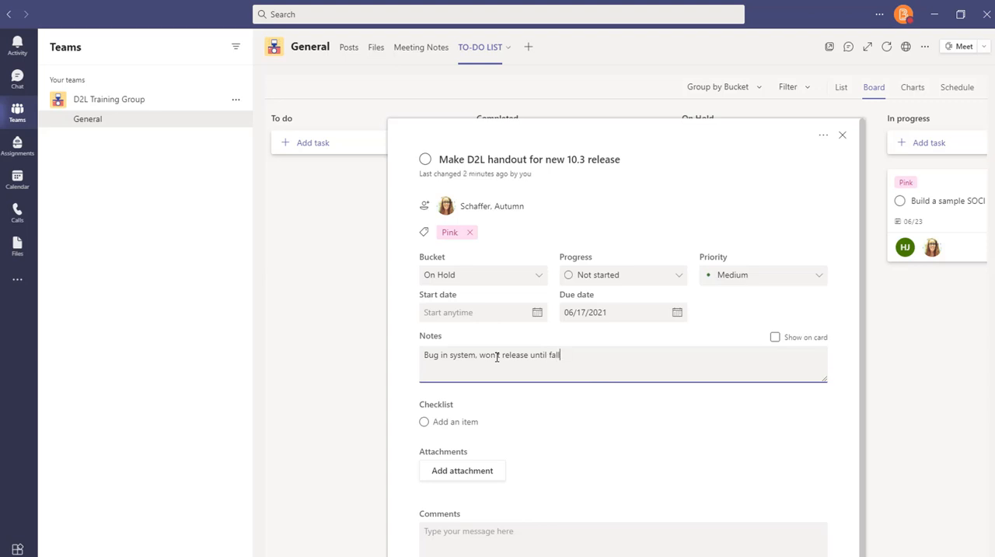
click(775, 338)
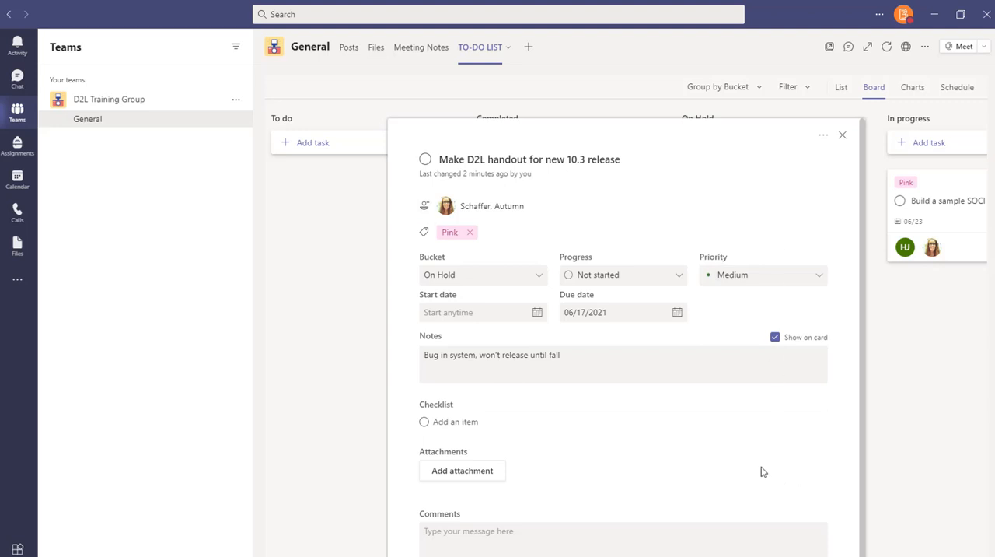
Add the checklist items "Make video", "Make a handout" and "Upload on webpage" to the D2L handout task
scroll(762, 472, down, 1)
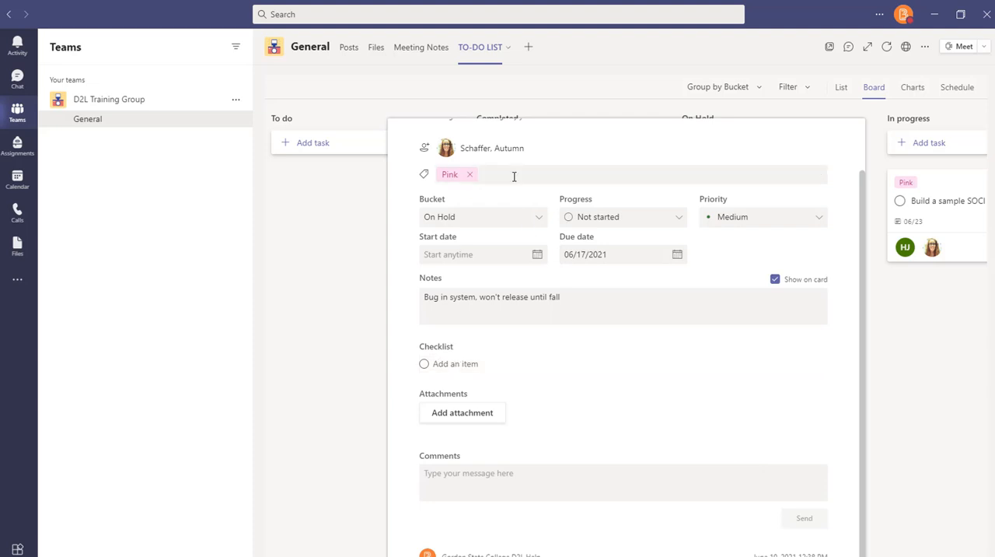
scroll(514, 176, up, 1)
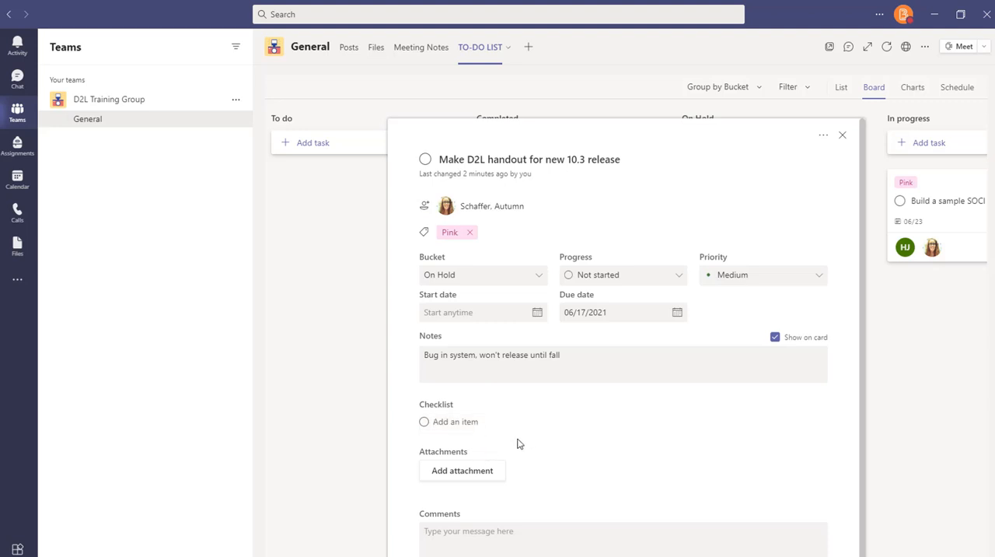
text(Make)
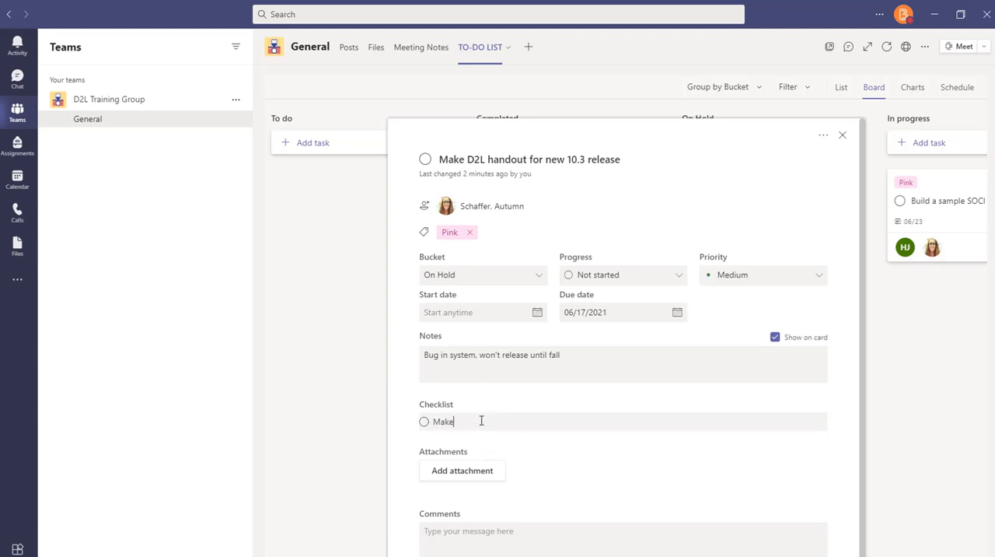
text( video)
key(Return)
text(Make)
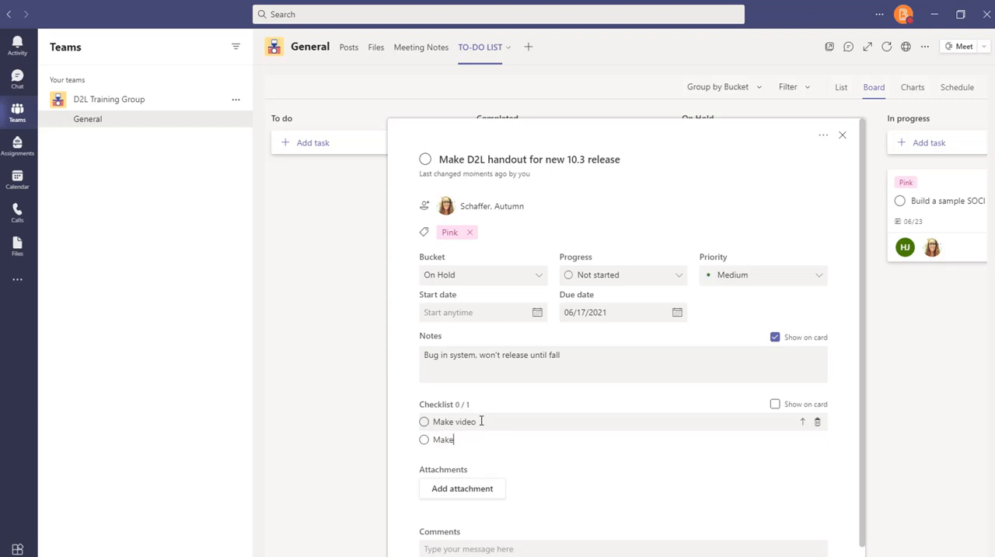
text( a handout)
key(Return)
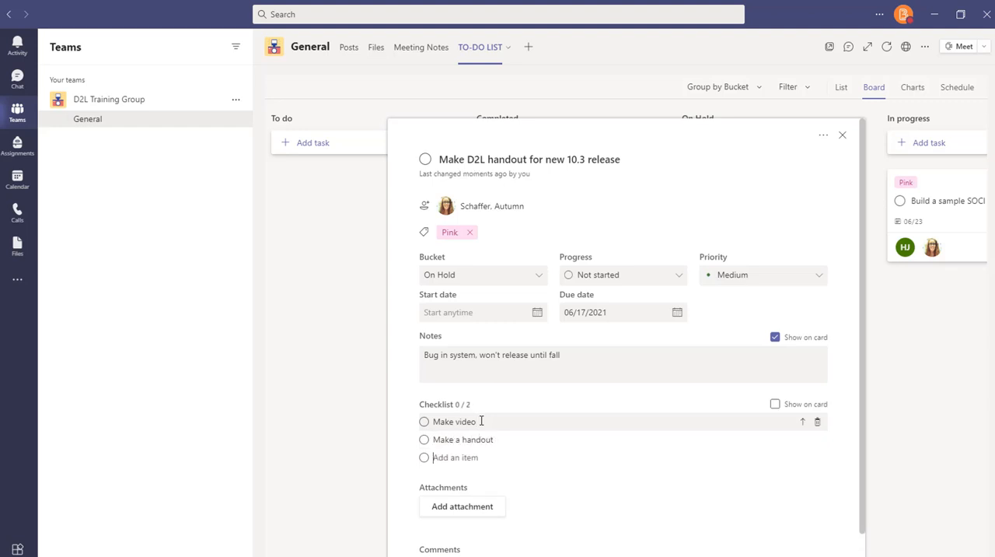
text(up)
key(BackSpace)
key(BackSpace)
key(BackSpace)
text(Upload on webpage)
key(Return)
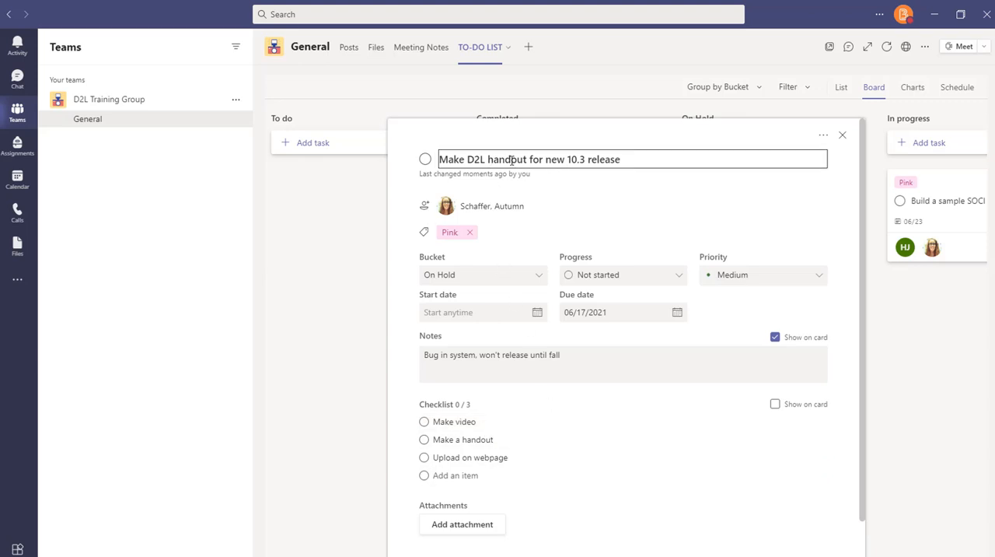
Mark the "Make video" checklist item as complete
click(425, 422)
click(424, 421)
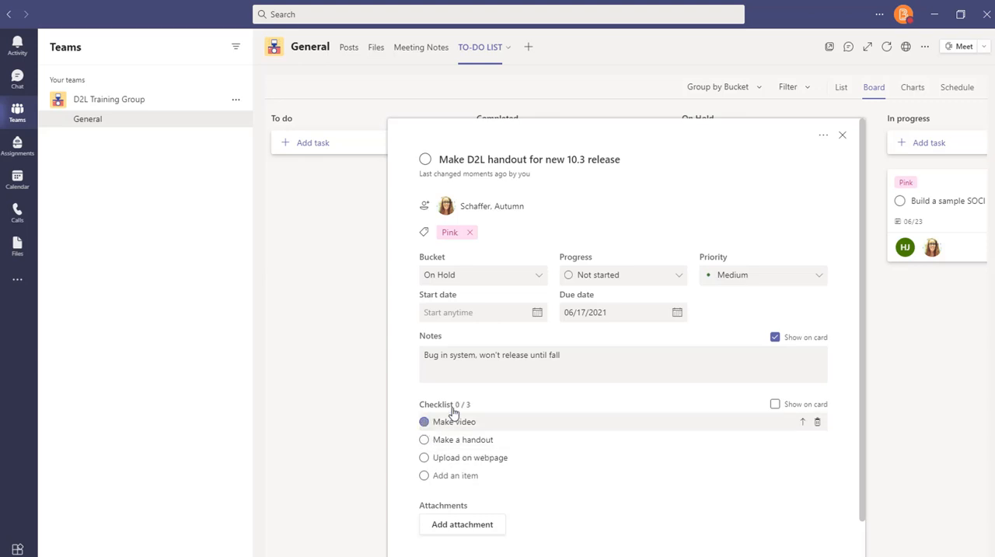
click(424, 421)
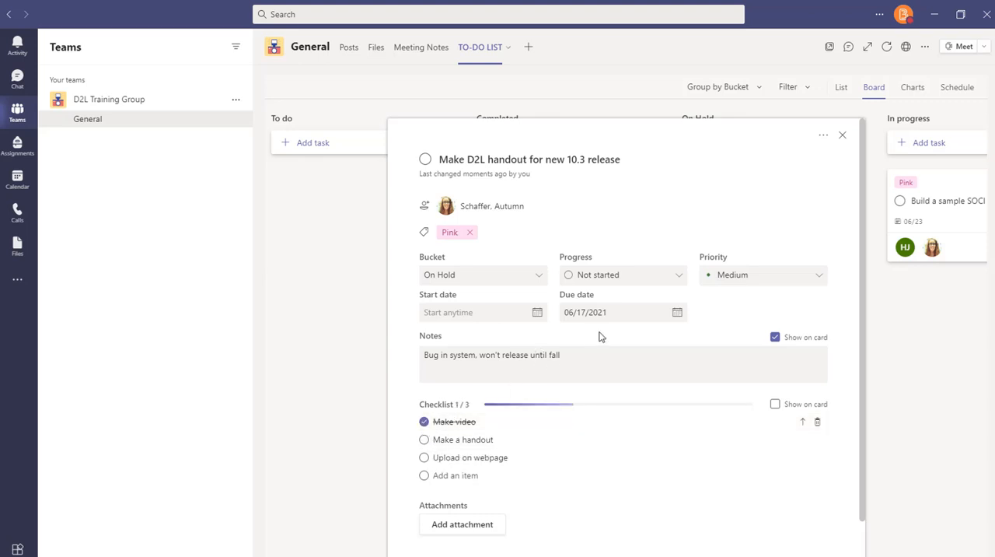
Review the handout task's attachment and comment sections, and check its checklist progress on the card and in the task details
scroll(678, 374, down, 1)
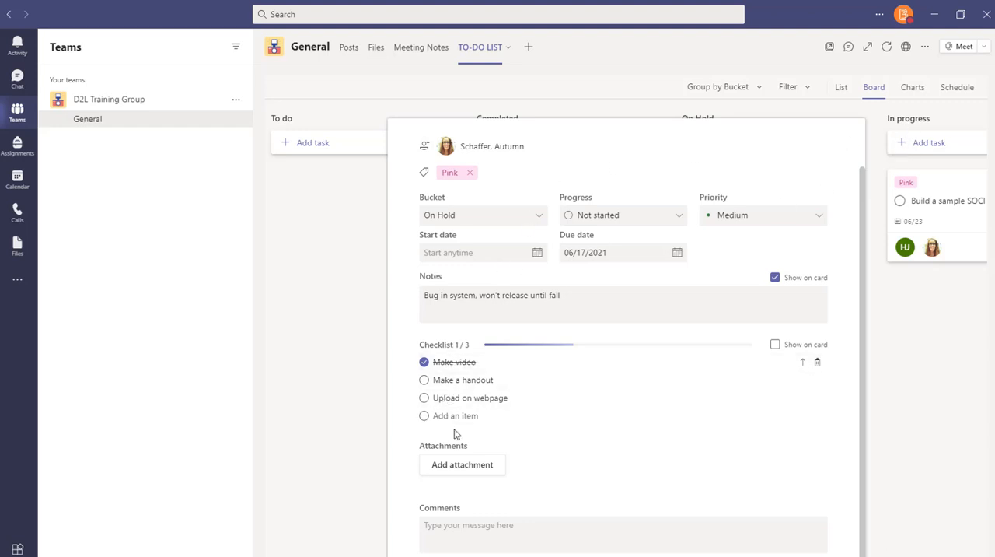
scroll(457, 420, down, 1)
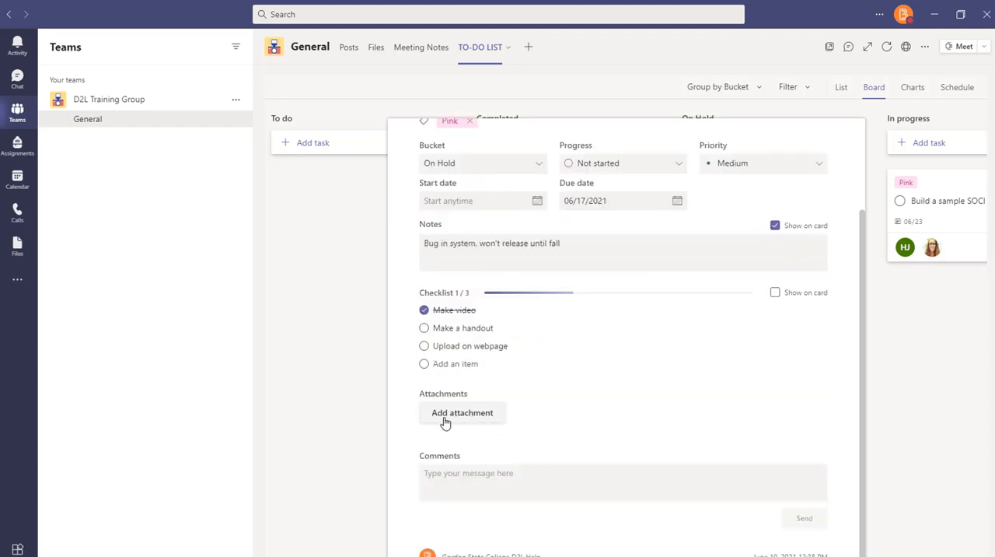
scroll(556, 423, up, 3)
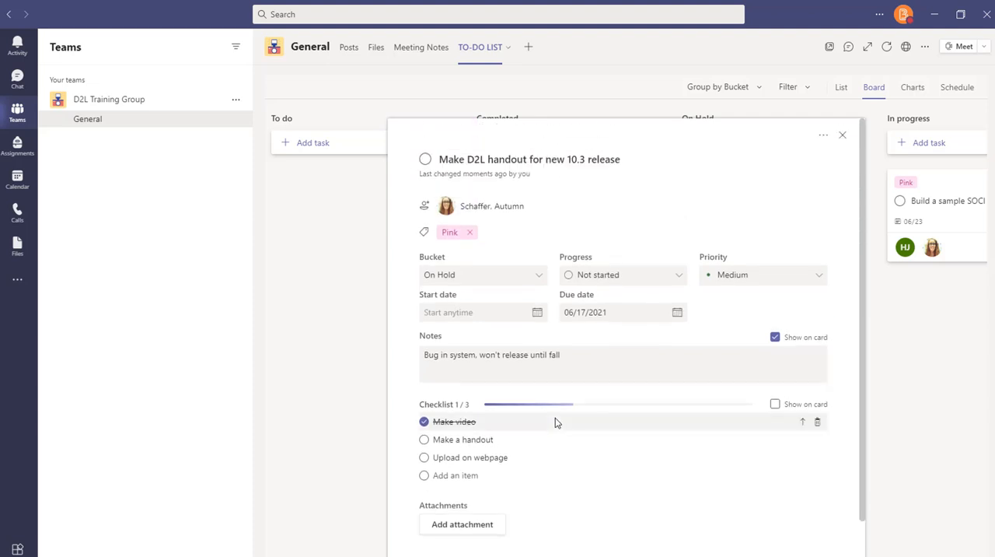
scroll(557, 424, down, 3)
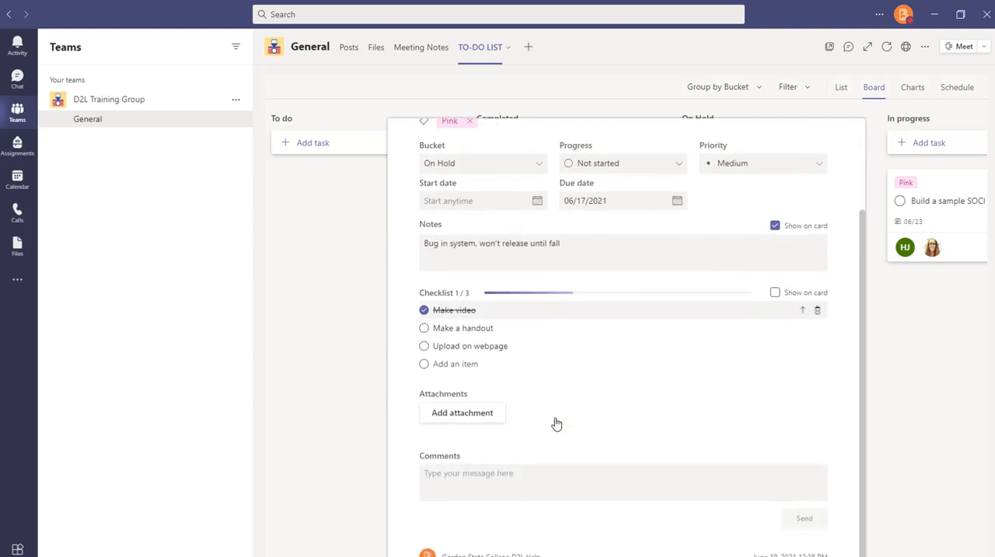
key(Escape)
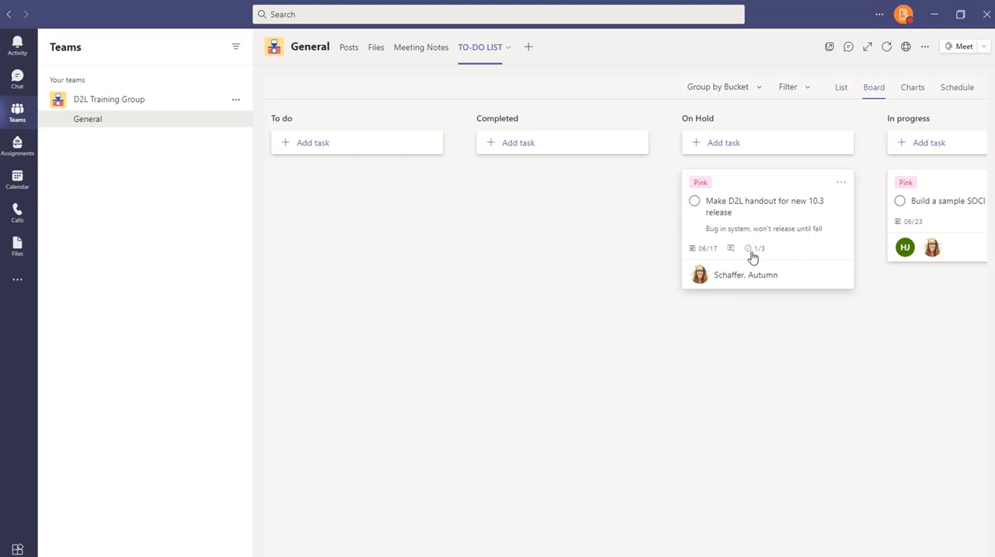
mouse_move(750, 256)
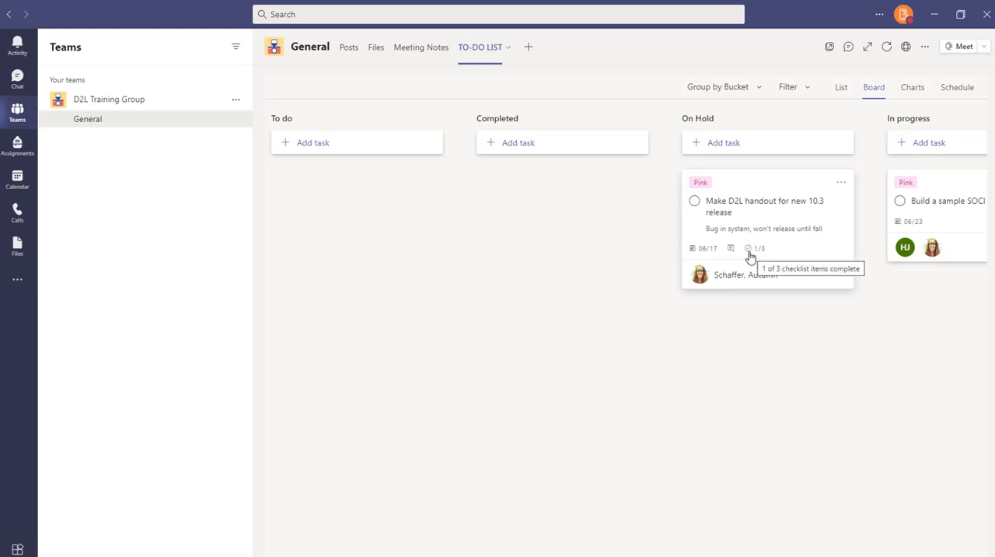
click(750, 257)
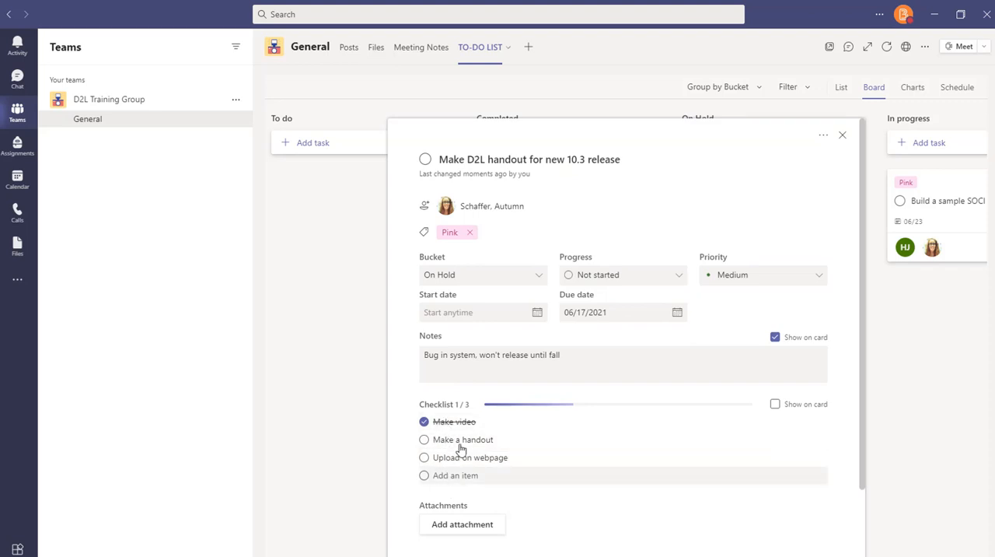
click(842, 138)
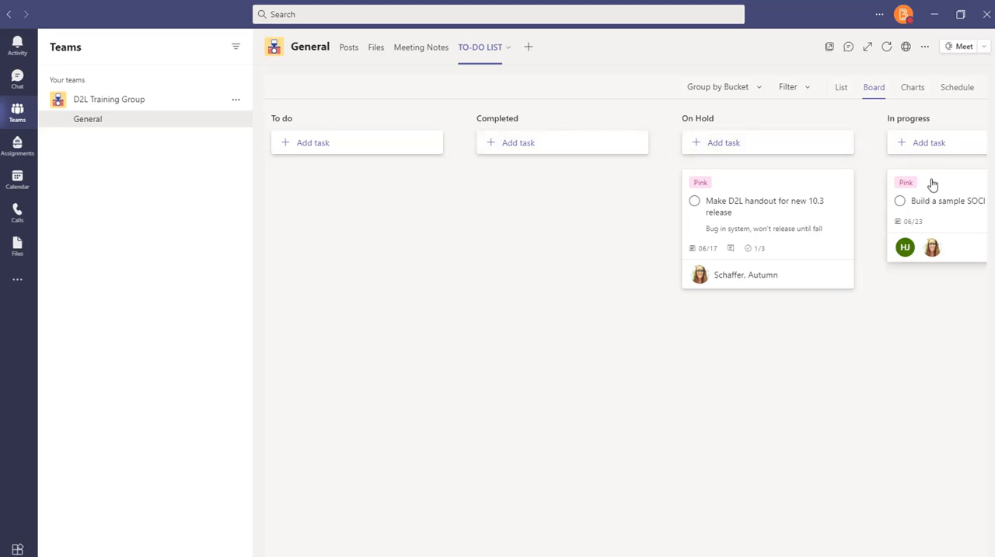
Move the "Build a sample SOCI D2L shell" task from In progress to the Completed bucket and mark it complete
drag(929, 186, 538, 173)
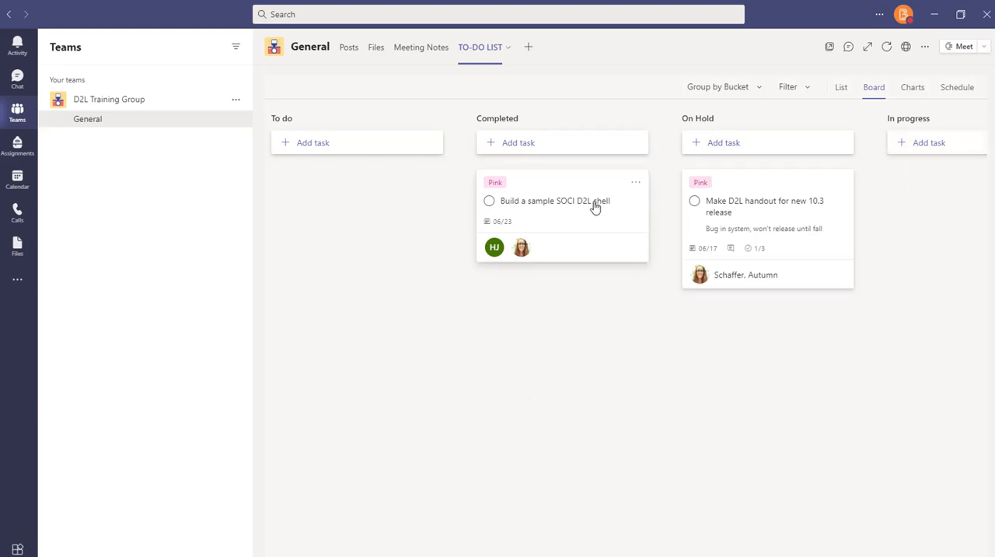
click(749, 252)
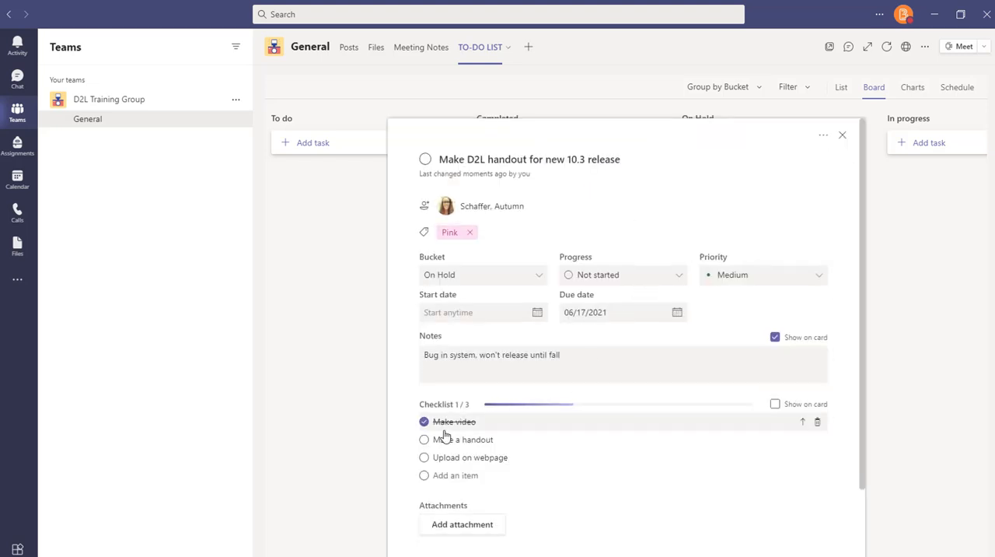
click(842, 135)
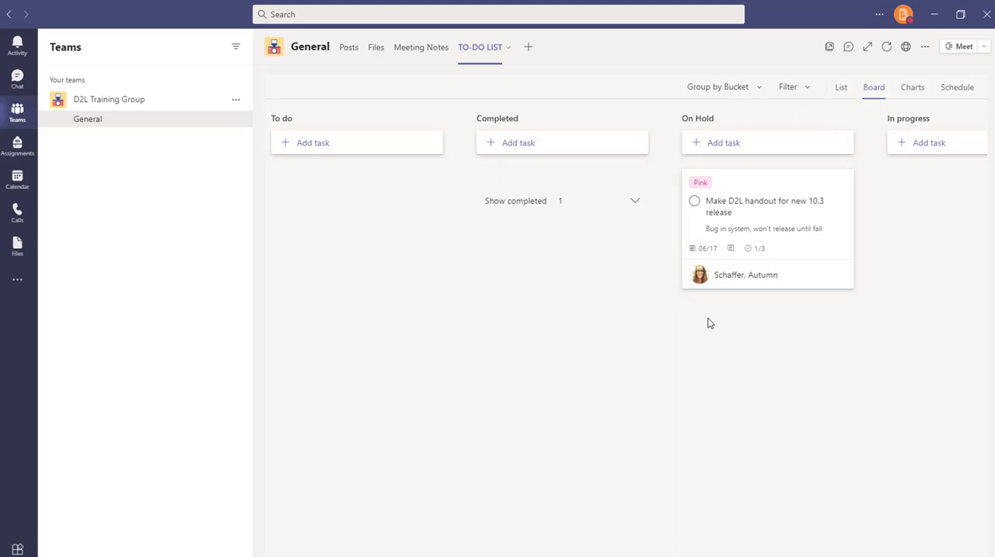
Examine the plan's tasks in the List view, the Charts view down to the Members chart, and the Schedule view
click(841, 89)
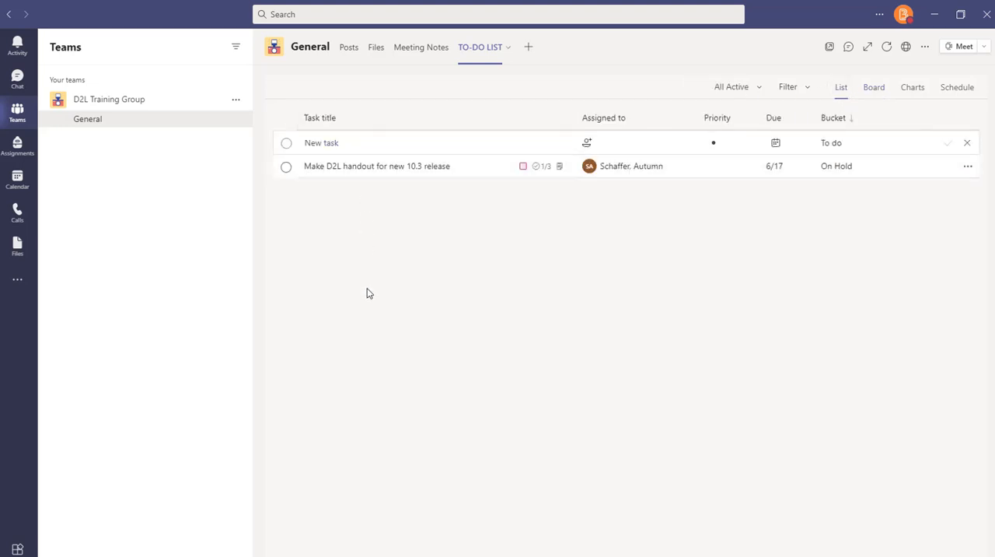
click(914, 88)
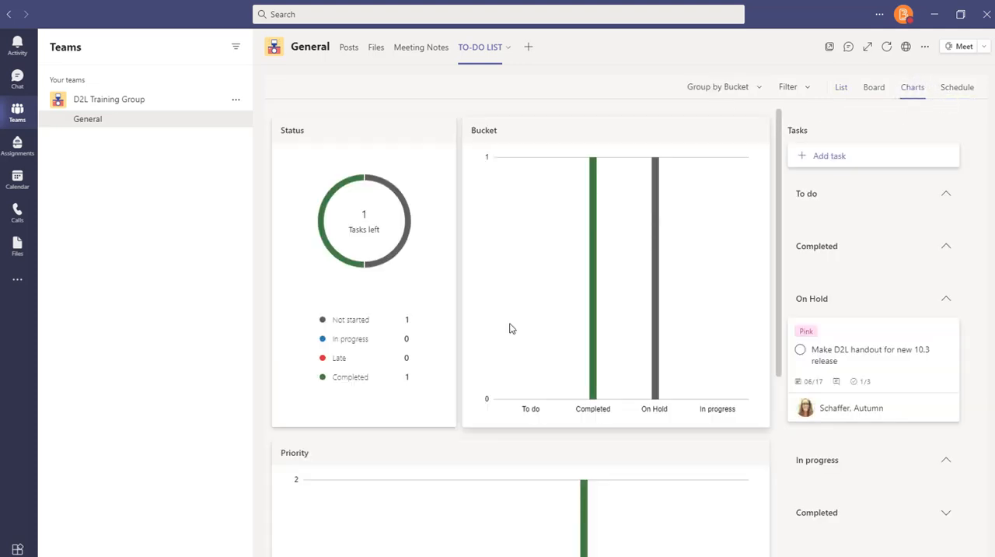
scroll(509, 329, down, 2)
scroll(509, 329, down, 4)
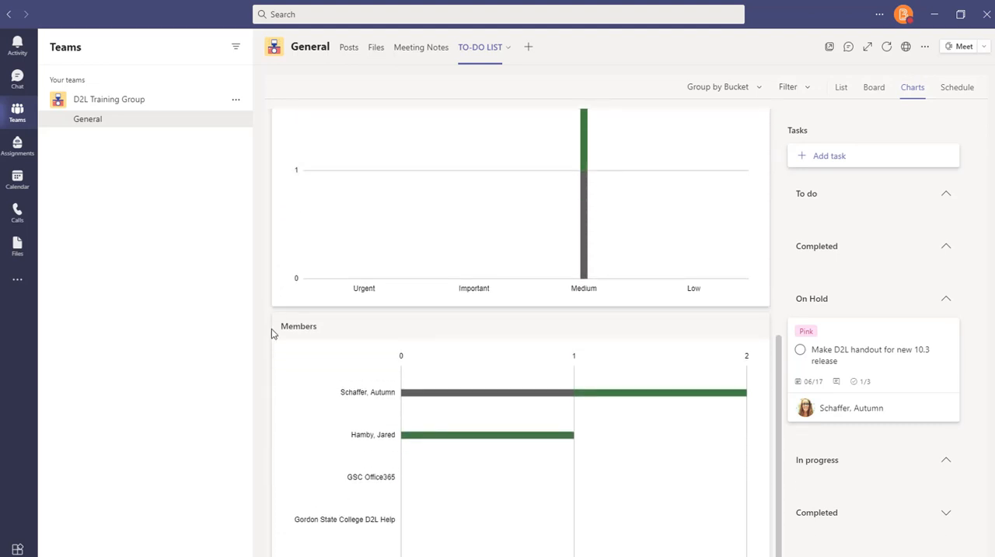
double_click(291, 326)
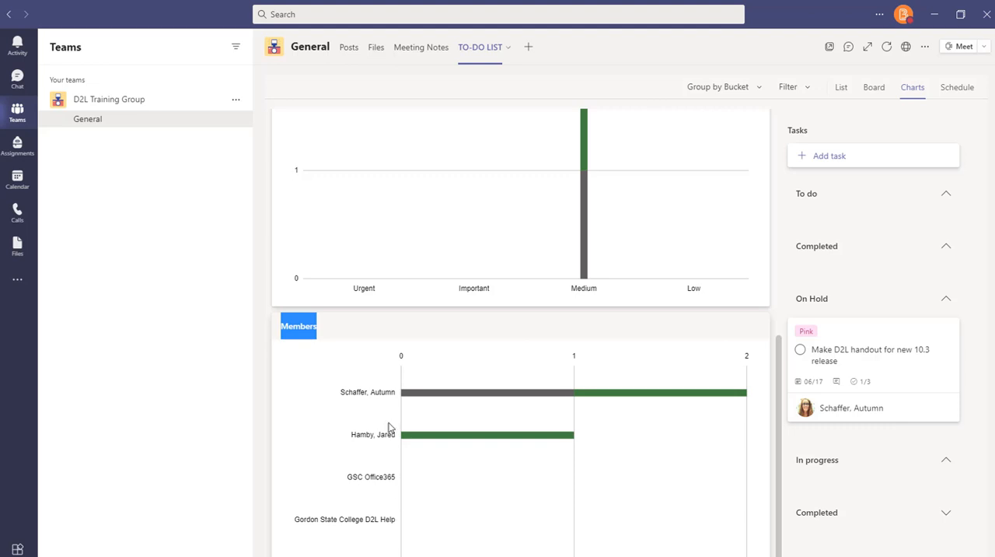
mouse_move(435, 397)
mouse_move(639, 398)
scroll(696, 468, up, 5)
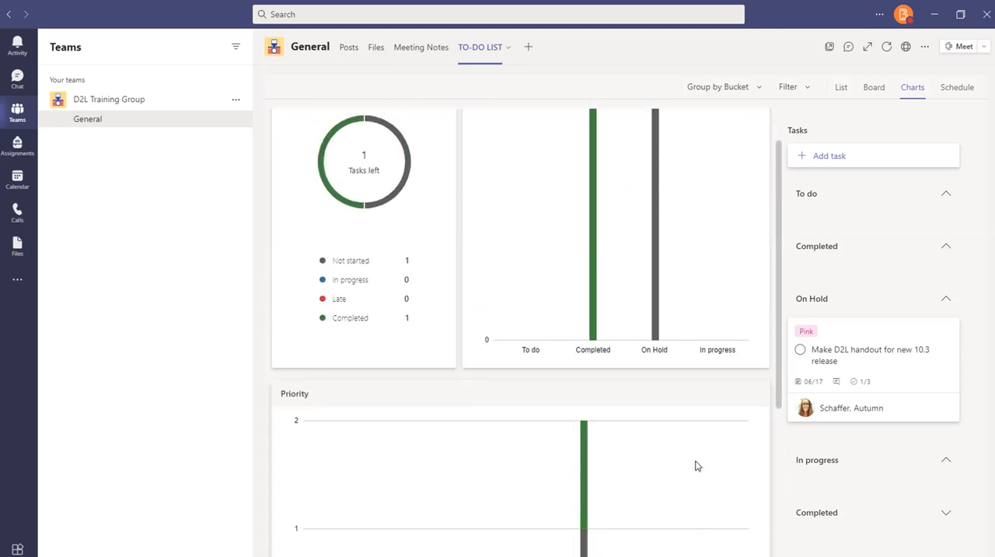
click(957, 89)
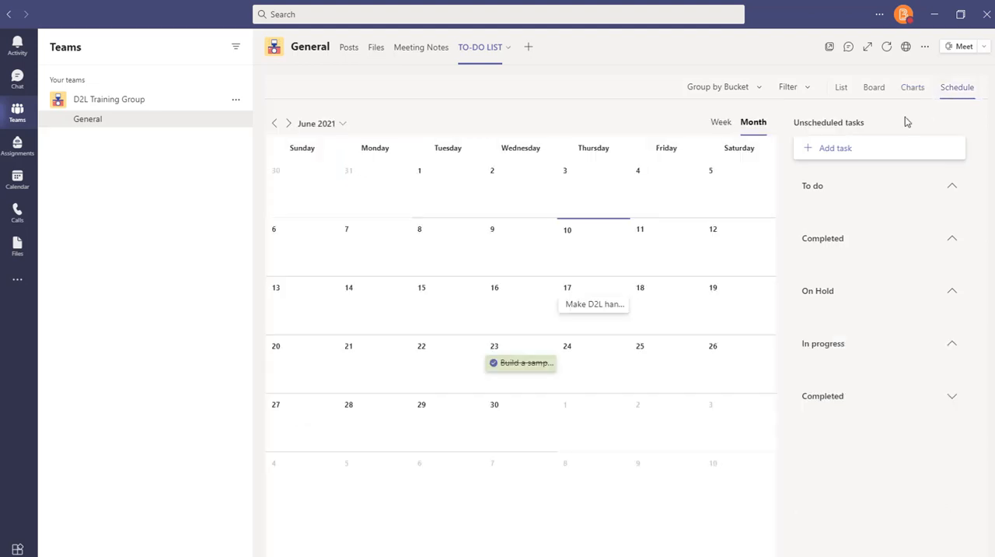